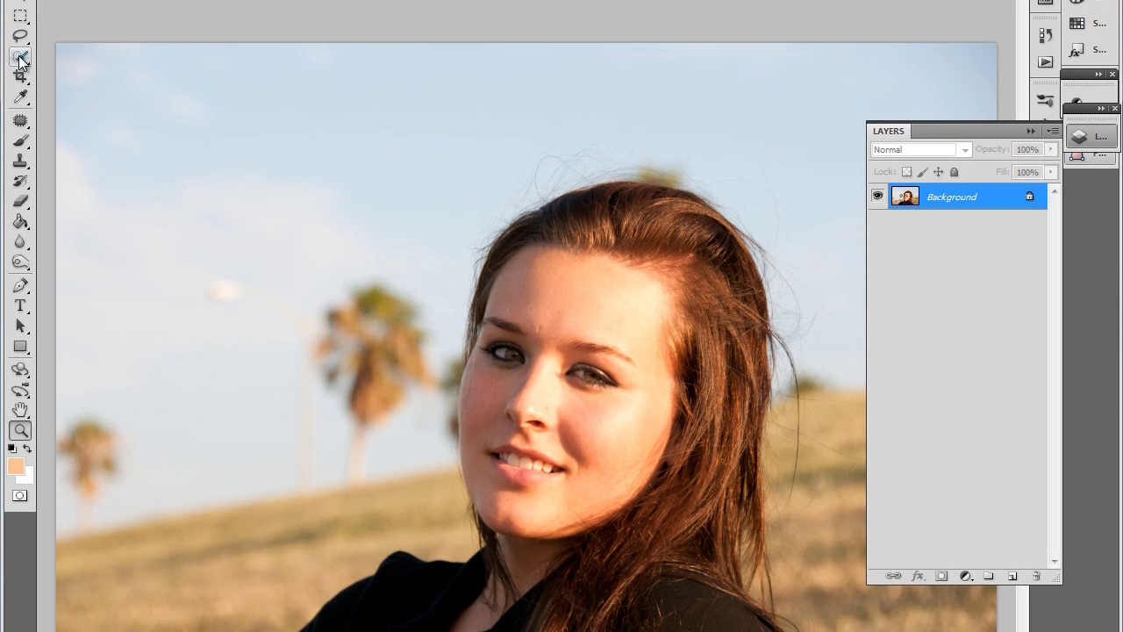
Step: Select the woman's hair along the top of the head and down its long side with the Quick Selection tool
{"action": "left_click", "coordinate": [165, 126]}
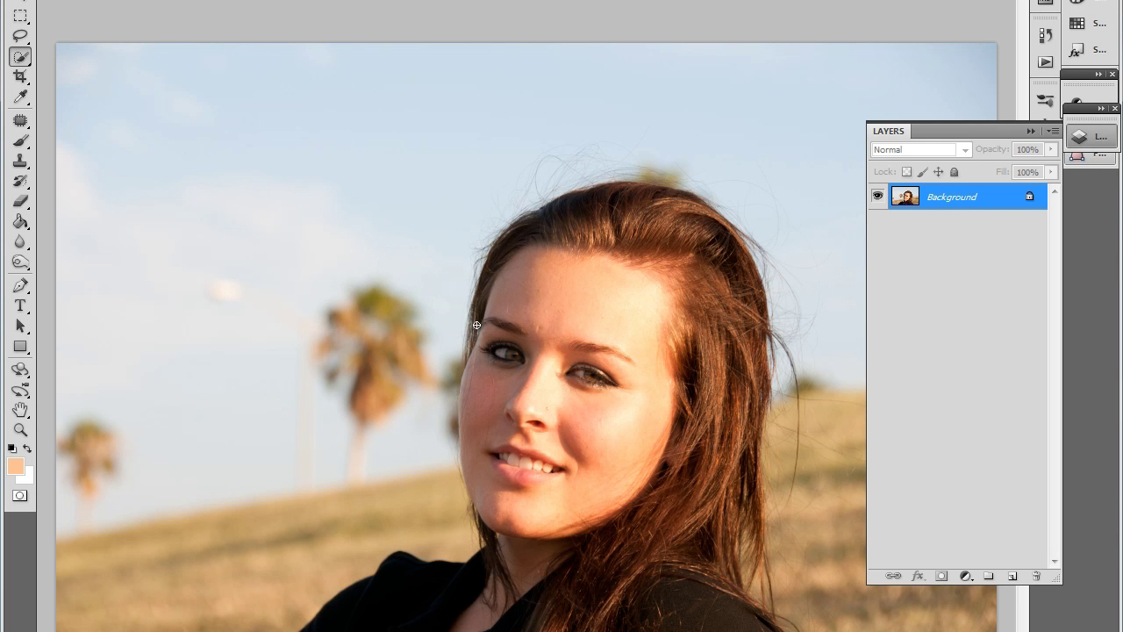
{"action": "key", "text": "z"}
{"action": "left_click", "coordinate": [562, 251]}
{"action": "left_click", "coordinate": [562, 251]}
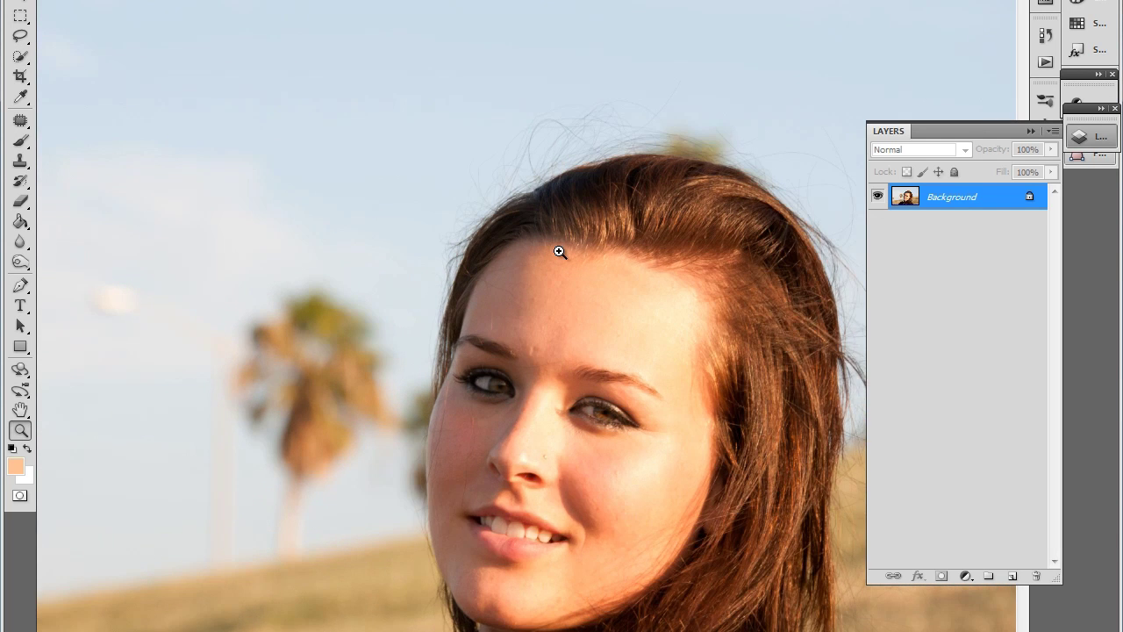
{"action": "left_click", "coordinate": [562, 251]}
{"action": "left_click_drag", "start_coordinate": [675, 270], "coordinate": [441, 277]}
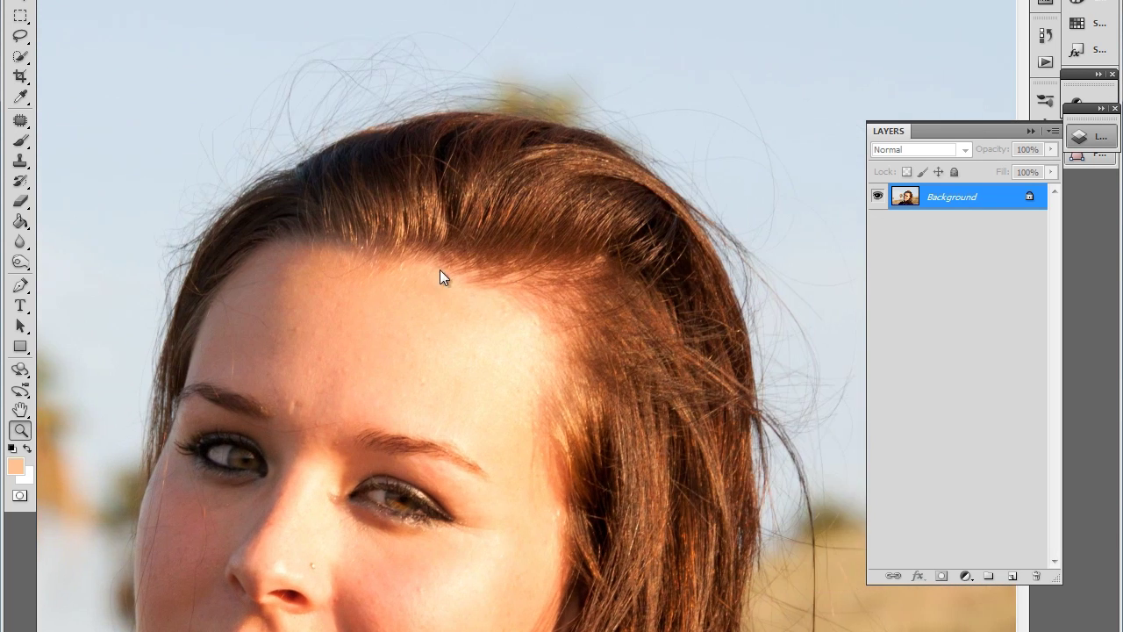
{"action": "left_click", "coordinate": [21, 56]}
{"action": "mouse_move", "coordinate": [170, 371]}
{"action": "left_mouse_down"}
{"action": "mouse_move", "coordinate": [200, 297]}
{"action": "mouse_move", "coordinate": [252, 221]}
{"action": "mouse_move", "coordinate": [307, 189]}
{"action": "mouse_move", "coordinate": [402, 161]}
{"action": "mouse_move", "coordinate": [492, 158]}
{"action": "mouse_move", "coordinate": [637, 254]}
{"action": "mouse_move", "coordinate": [699, 413]}
{"action": "mouse_move", "coordinate": [697, 461]}
{"action": "mouse_move", "coordinate": [728, 453]}
{"action": "mouse_move", "coordinate": [623, 142]}
{"action": "mouse_move", "coordinate": [617, 324]}
{"action": "mouse_move", "coordinate": [586, 483]}
{"action": "mouse_move", "coordinate": [612, 519]}
{"action": "mouse_move", "coordinate": [623, 604]}
{"action": "mouse_move", "coordinate": [521, 561]}
{"action": "mouse_move", "coordinate": [506, 540]}
{"action": "mouse_move", "coordinate": [533, 368]}
{"action": "mouse_move", "coordinate": [563, 278]}
{"action": "mouse_move", "coordinate": [615, 399]}
{"action": "left_mouse_up"}
{"action": "left_click_drag", "start_coordinate": [494, 311], "coordinate": [539, 181]}
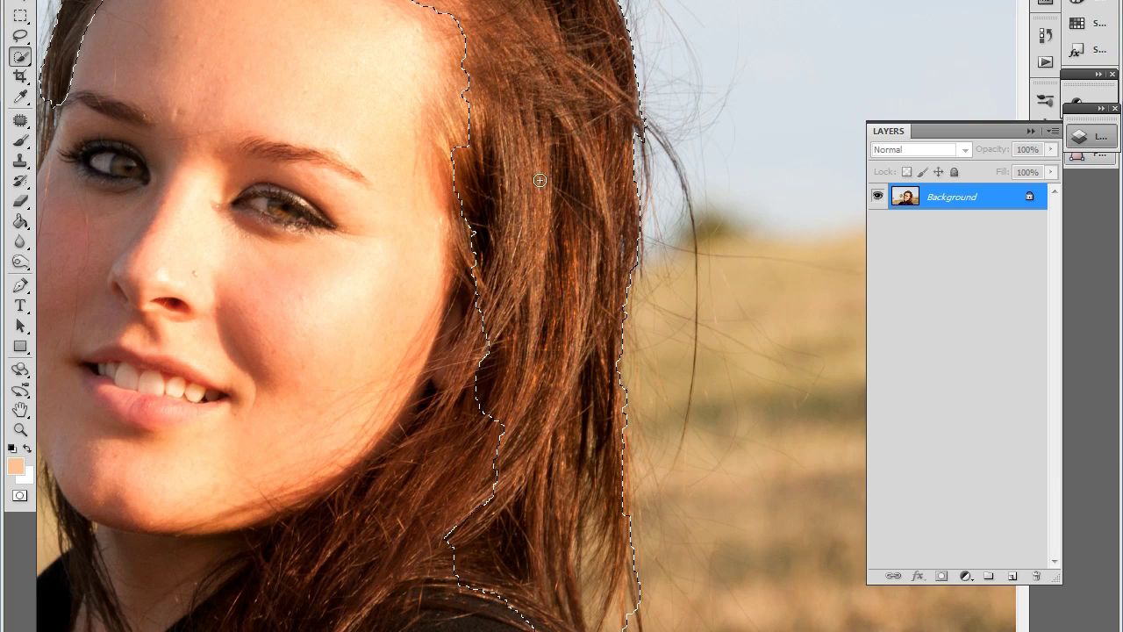
{"action": "key", "text": "z"}
{"action": "mouse_move", "coordinate": [551, 123]}
{"action": "left_mouse_down"}
{"action": "mouse_move", "coordinate": [526, 114]}
{"action": "mouse_move", "coordinate": [567, 244]}
{"action": "left_mouse_up"}
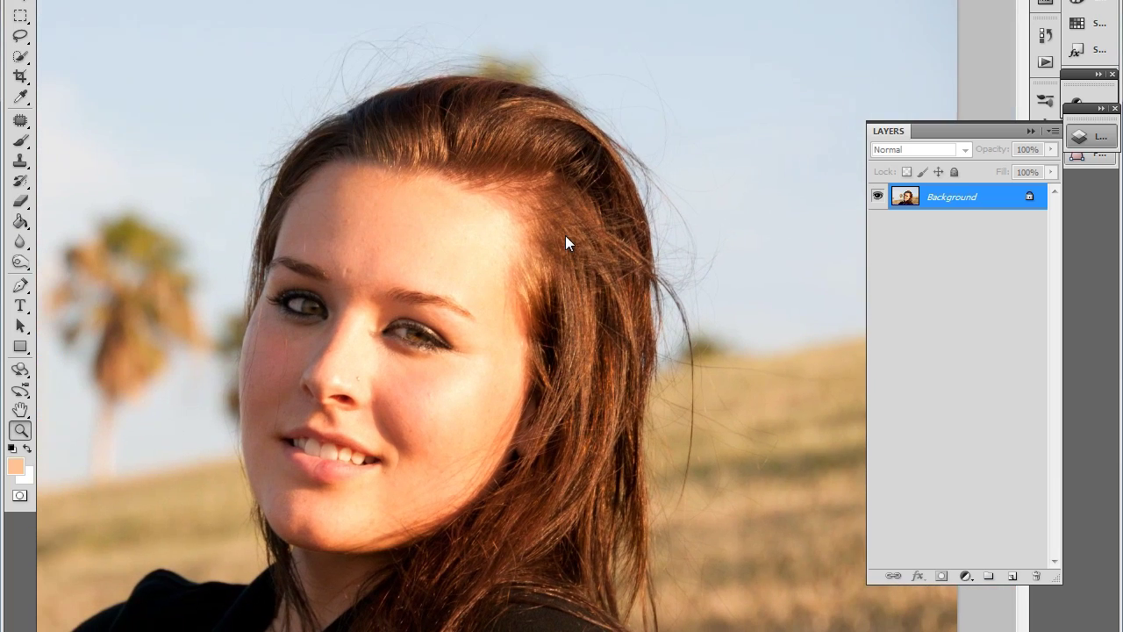
Step: Start Refine Edge on the hair selection and brush along the hair's edges to refine the fine strands
{"action": "key", "text": "alt+s"}
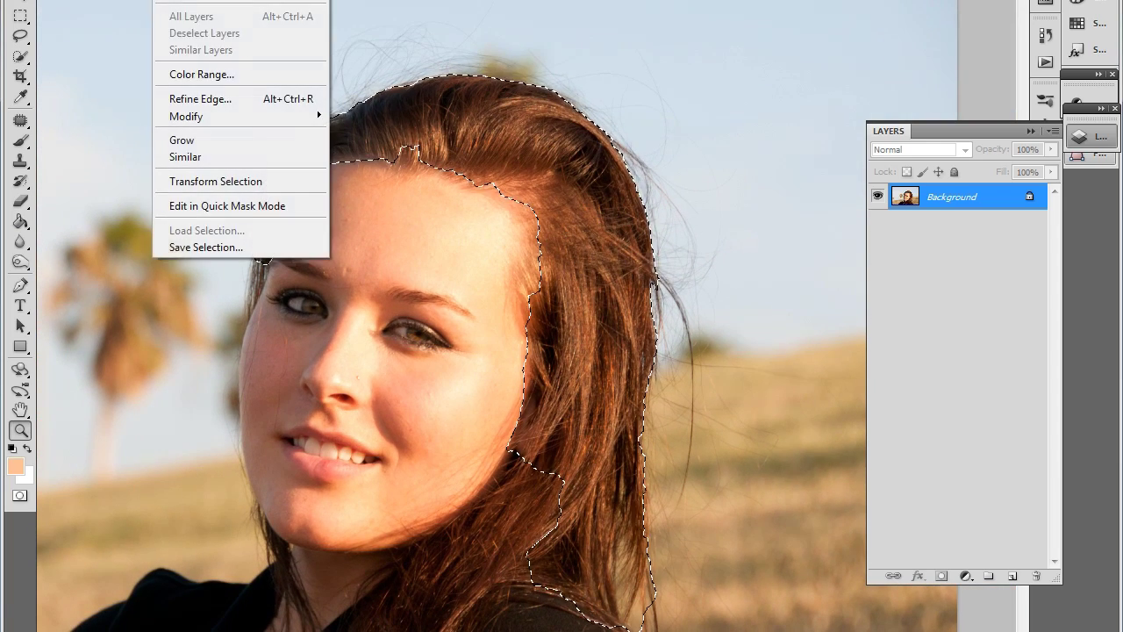
{"action": "left_click", "coordinate": [224, 98]}
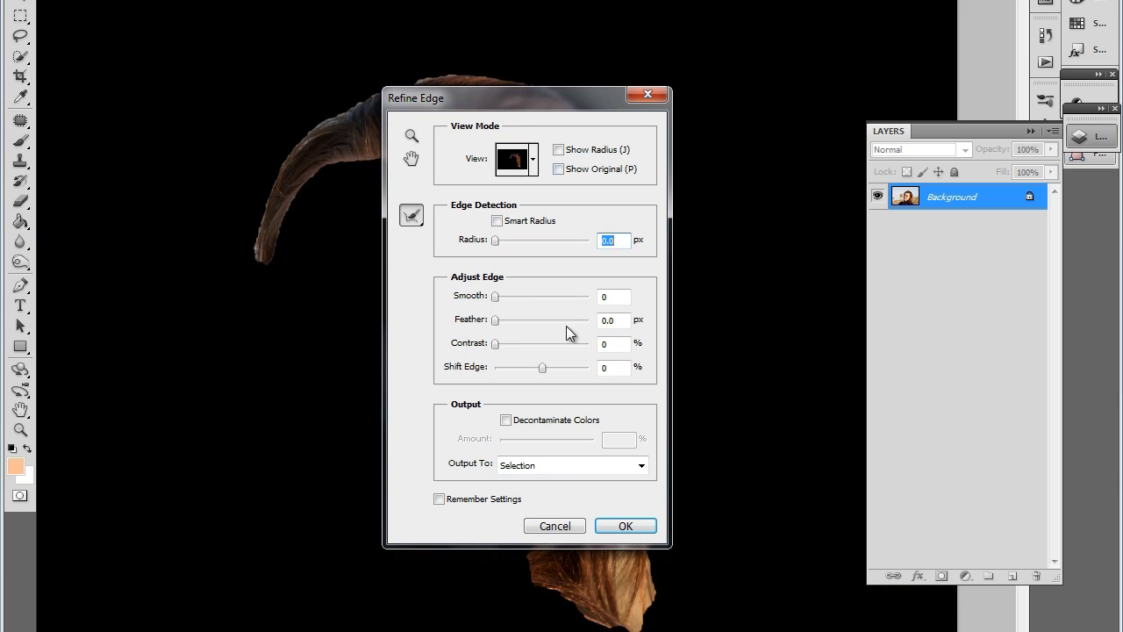
{"action": "left_click_drag", "start_coordinate": [544, 117], "coordinate": [931, 88]}
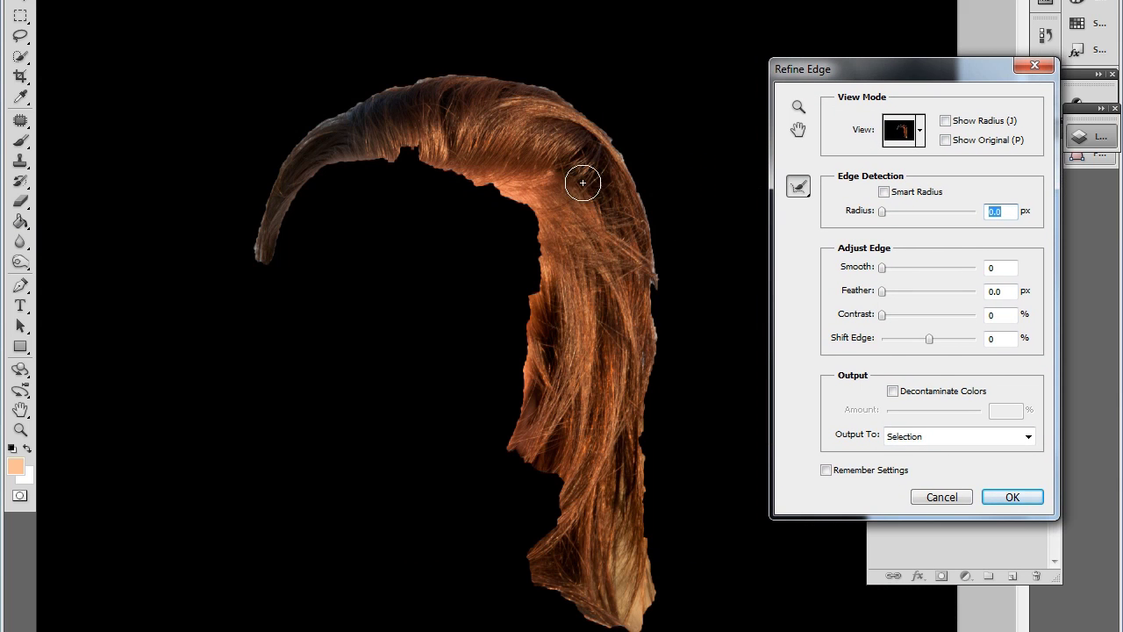
{"action": "mouse_move", "coordinate": [612, 128]}
{"action": "left_mouse_down"}
{"action": "mouse_move", "coordinate": [558, 97]}
{"action": "mouse_move", "coordinate": [439, 61]}
{"action": "mouse_move", "coordinate": [285, 132]}
{"action": "mouse_move", "coordinate": [252, 213]}
{"action": "mouse_move", "coordinate": [274, 244]}
{"action": "mouse_move", "coordinate": [378, 174]}
{"action": "mouse_move", "coordinate": [520, 223]}
{"action": "mouse_move", "coordinate": [548, 282]}
{"action": "mouse_move", "coordinate": [519, 302]}
{"action": "mouse_move", "coordinate": [522, 460]}
{"action": "mouse_move", "coordinate": [558, 509]}
{"action": "mouse_move", "coordinate": [579, 618]}
{"action": "mouse_move", "coordinate": [649, 606]}
{"action": "mouse_move", "coordinate": [642, 244]}
{"action": "mouse_move", "coordinate": [602, 113]}
{"action": "mouse_move", "coordinate": [590, 208]}
{"action": "mouse_move", "coordinate": [587, 162]}
{"action": "left_mouse_up"}
{"action": "key", "text": "alt"}
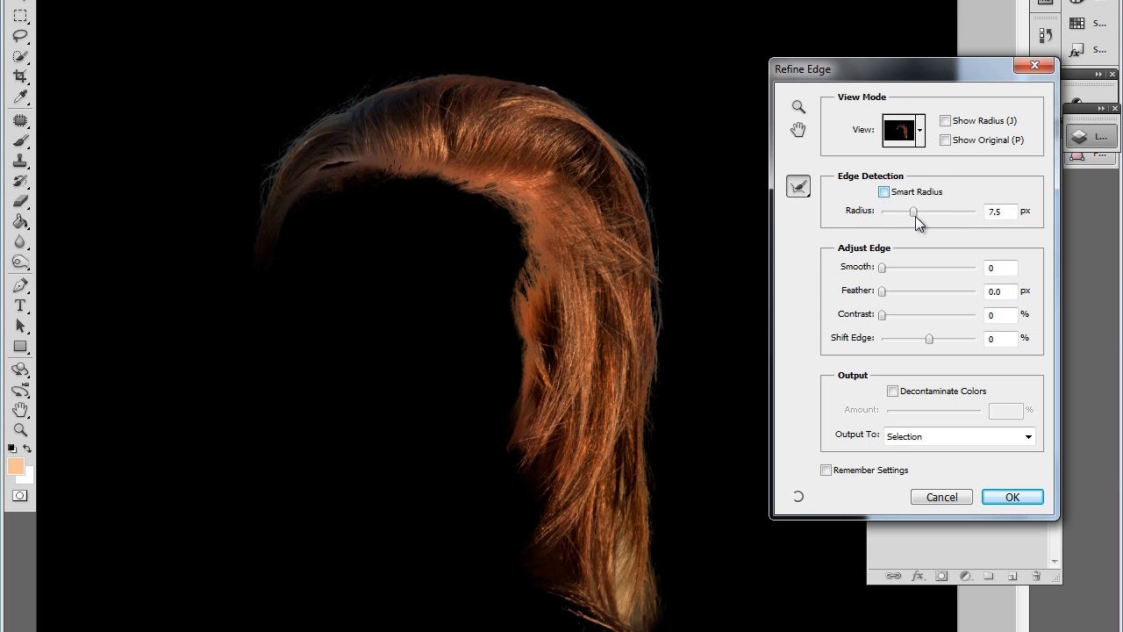
Step: Refine the edge with radius 9.9 px, feather 4.5 px, contrast 28% and colors decontaminated by 71%, output to a new layer with layer mask
{"action": "left_click_drag", "start_coordinate": [914, 216], "coordinate": [919, 215]}
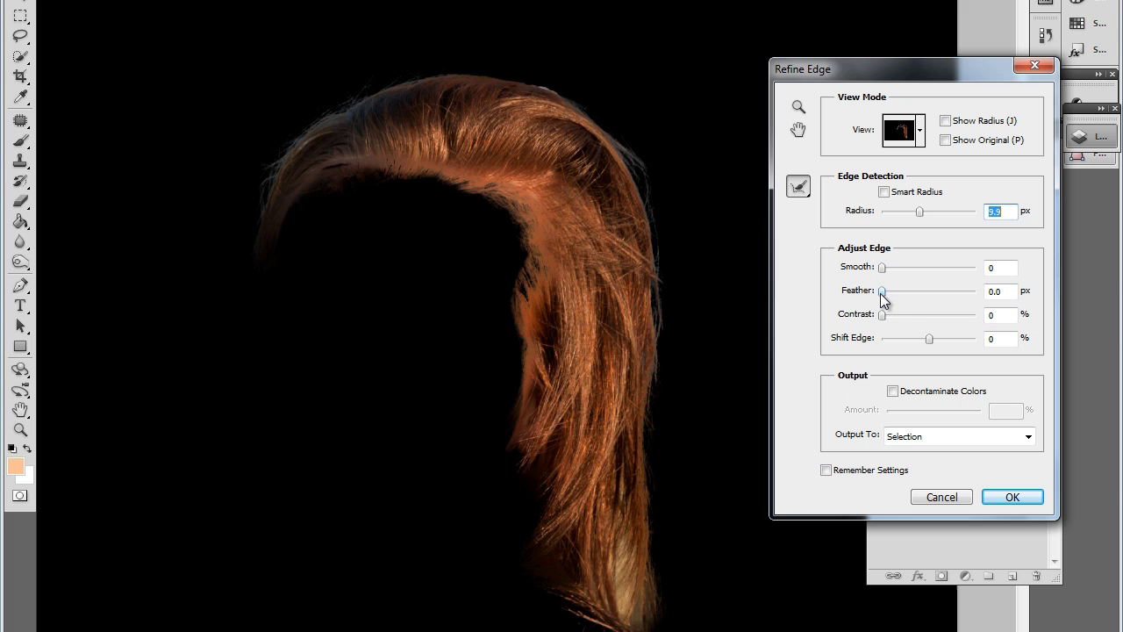
{"action": "left_click_drag", "start_coordinate": [899, 293], "coordinate": [909, 316]}
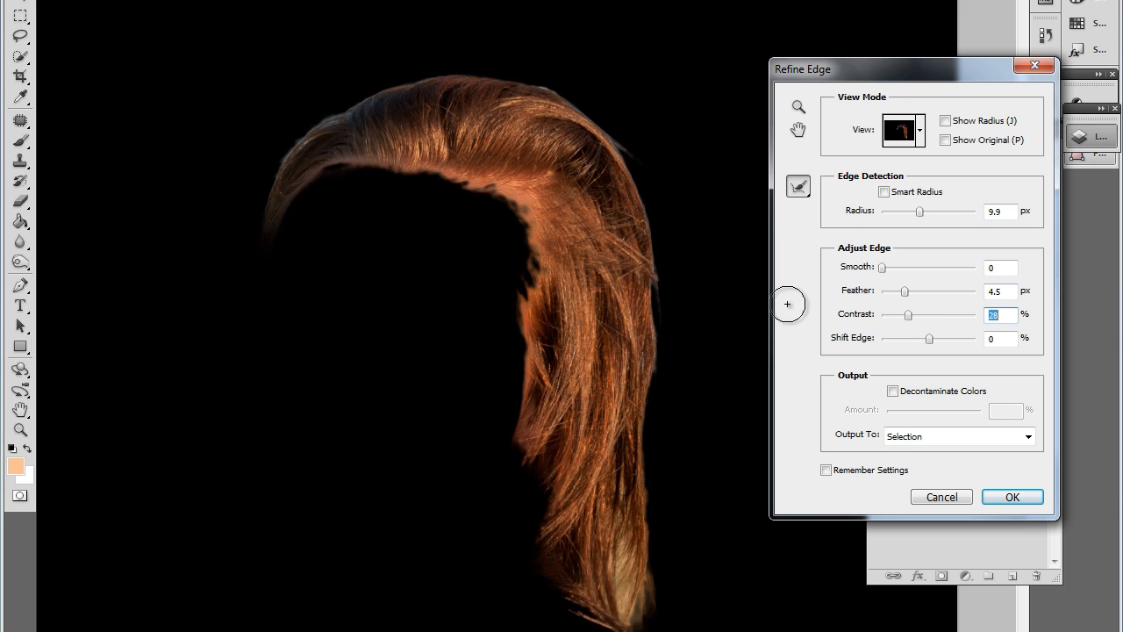
{"action": "left_click", "coordinate": [893, 391]}
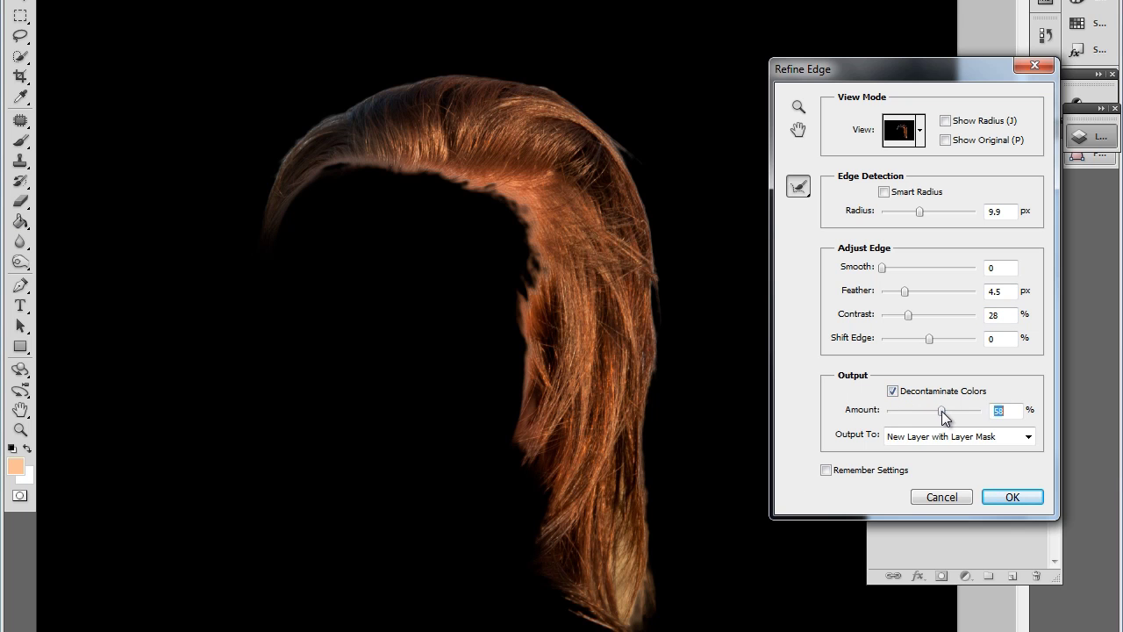
{"action": "left_click_drag", "start_coordinate": [941, 411], "coordinate": [953, 411]}
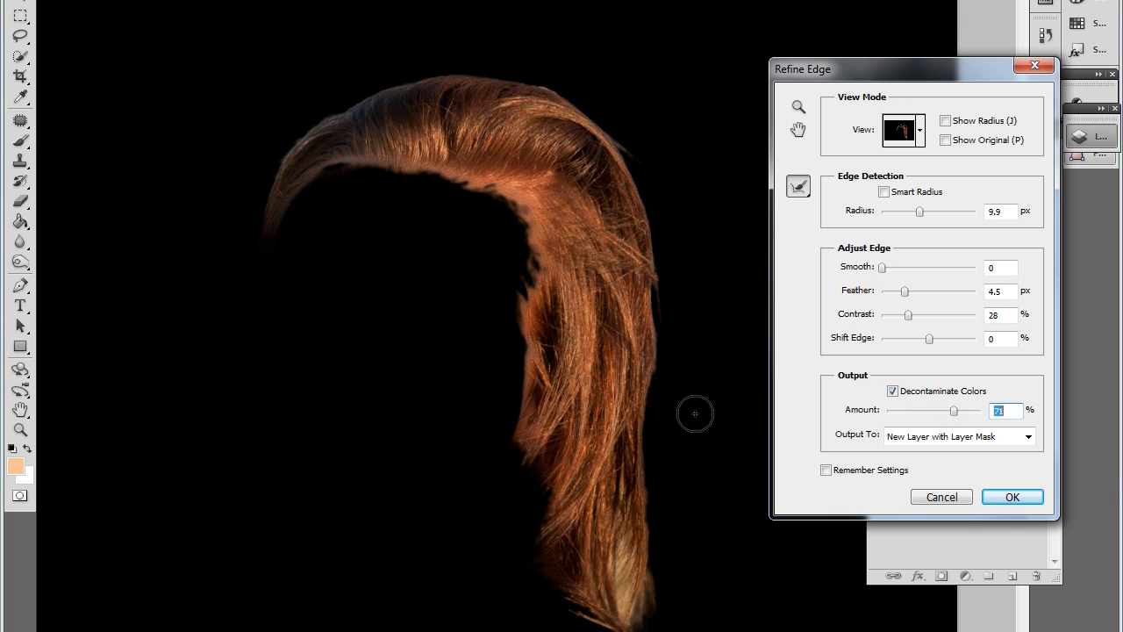
{"action": "left_click", "coordinate": [1013, 498]}
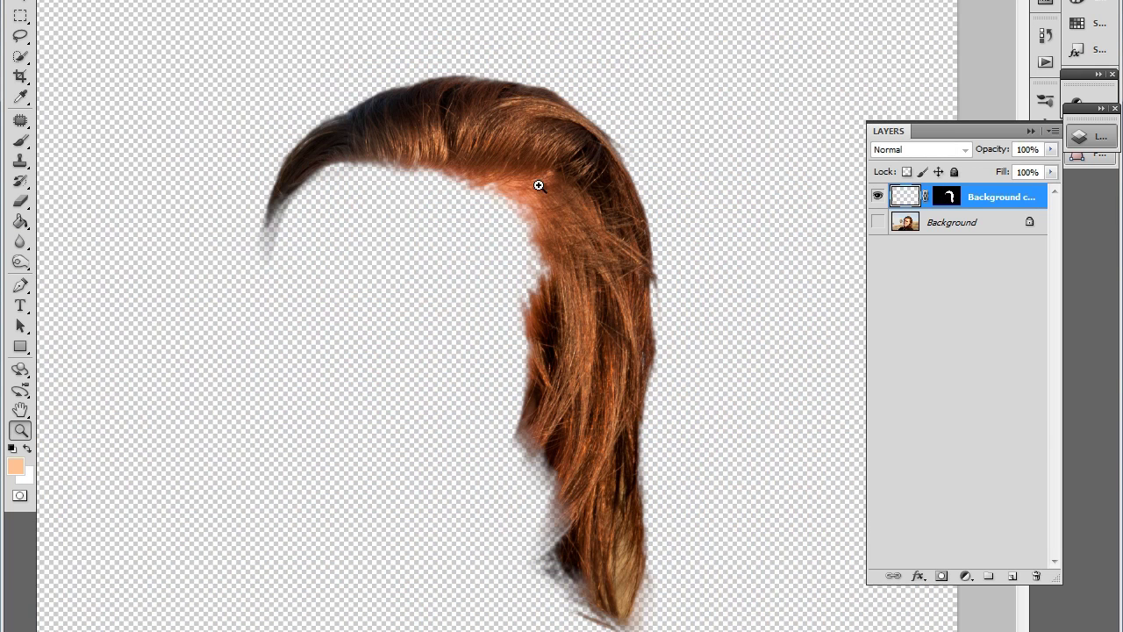
Step: Show the Background layer and load the hair layer's mask as an inverted selection
{"action": "left_click", "coordinate": [878, 223]}
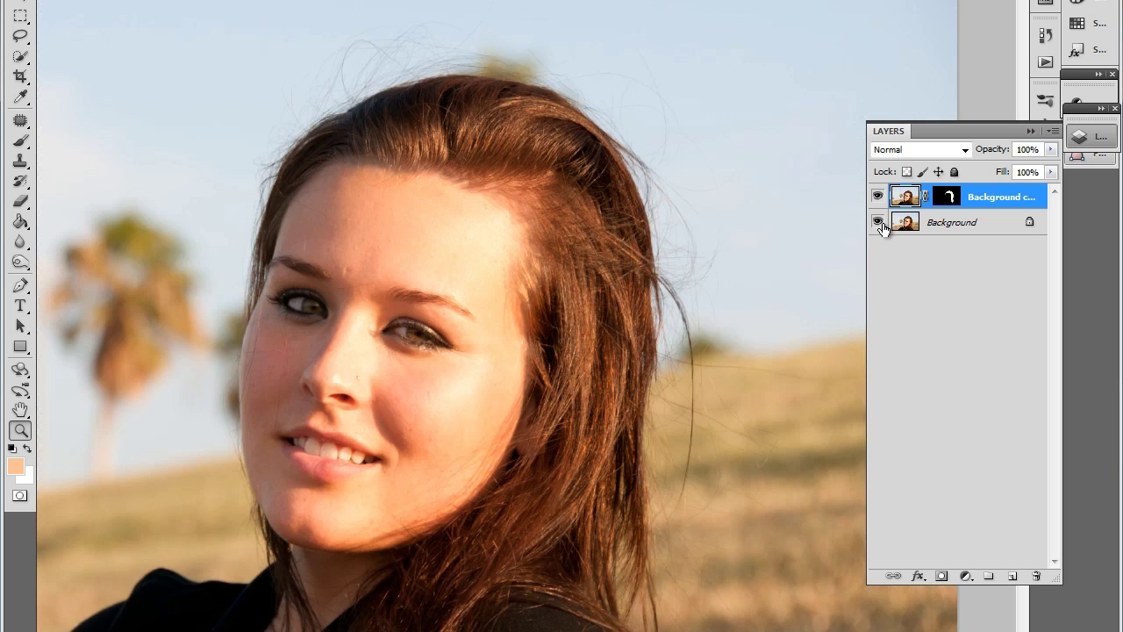
{"action": "left_click", "coordinate": [647, 191]}
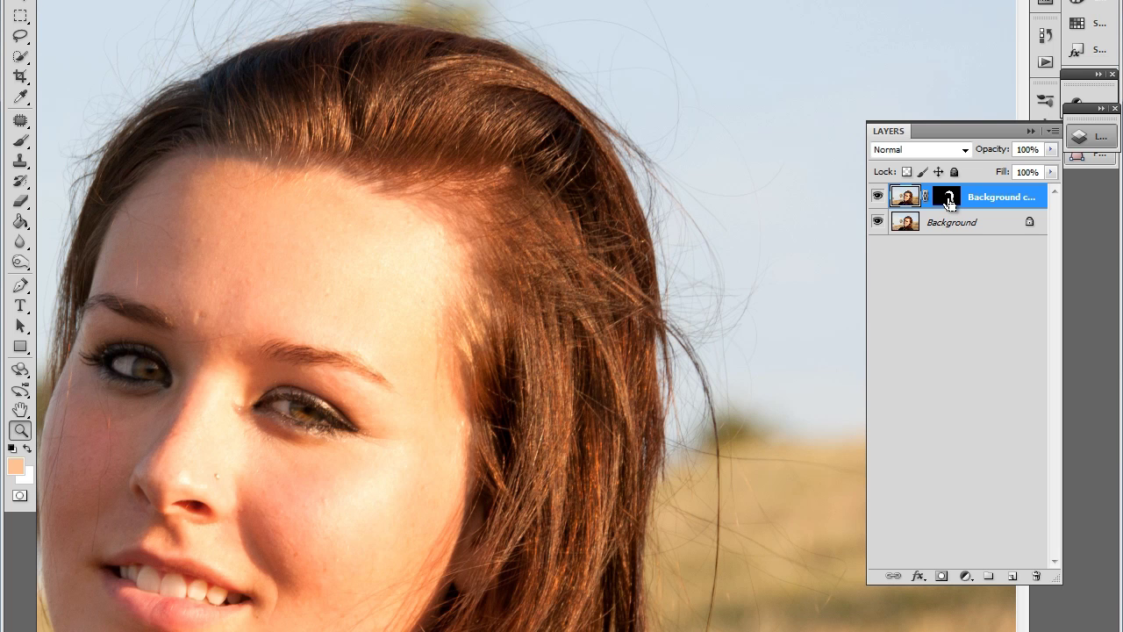
{"action": "left_click", "coordinate": [948, 199], "text": "ctrl"}
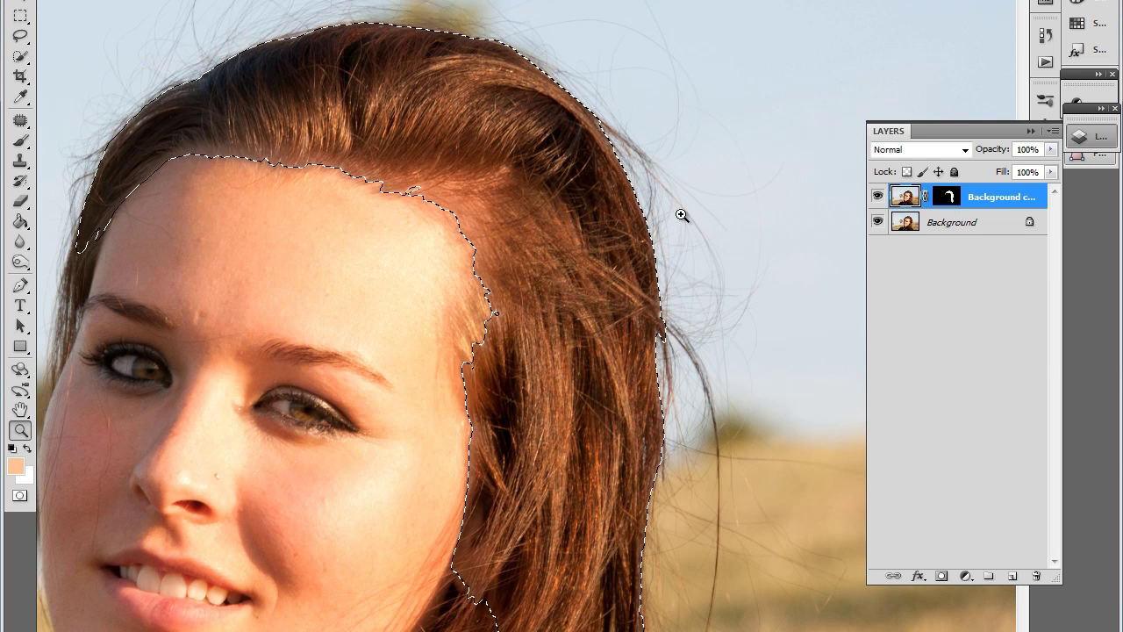
{"action": "left_click", "coordinate": [594, 272], "text": "alt"}
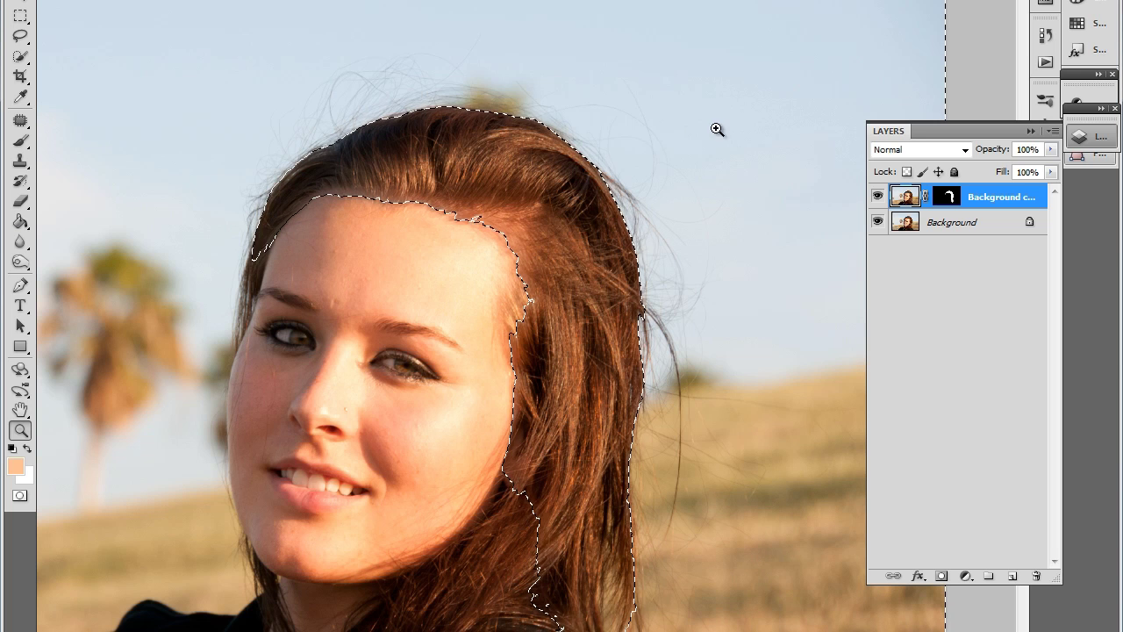
Step: Add an empty layer and clone clean sky over the flyaway hairs around the top and both upper sides of the head
{"action": "left_click", "coordinate": [20, 164]}
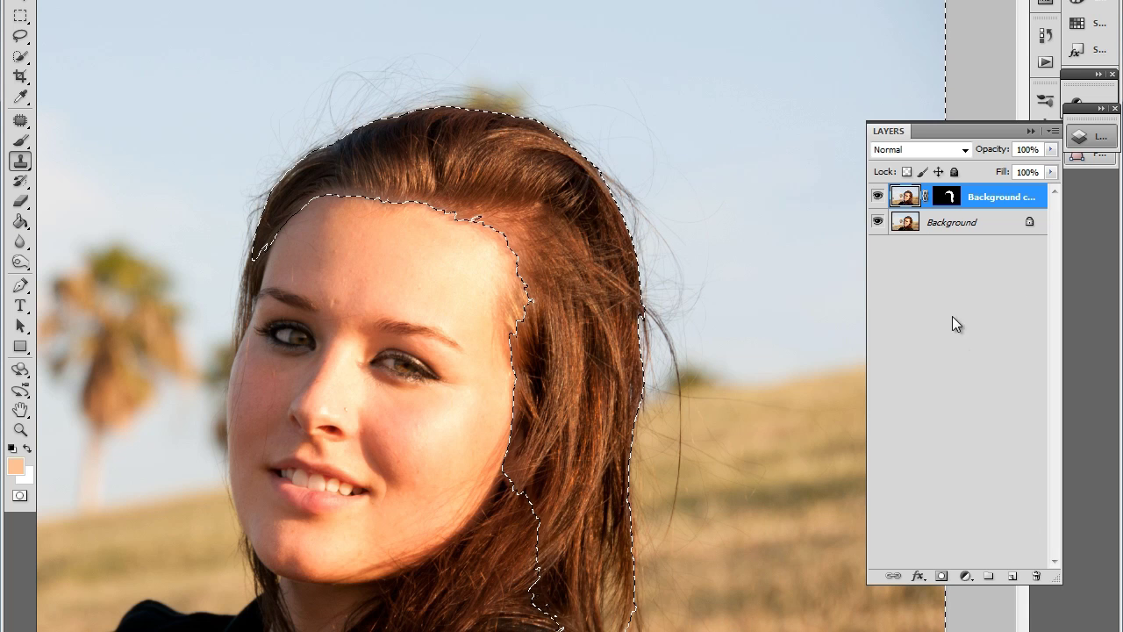
{"action": "left_click", "coordinate": [1011, 576]}
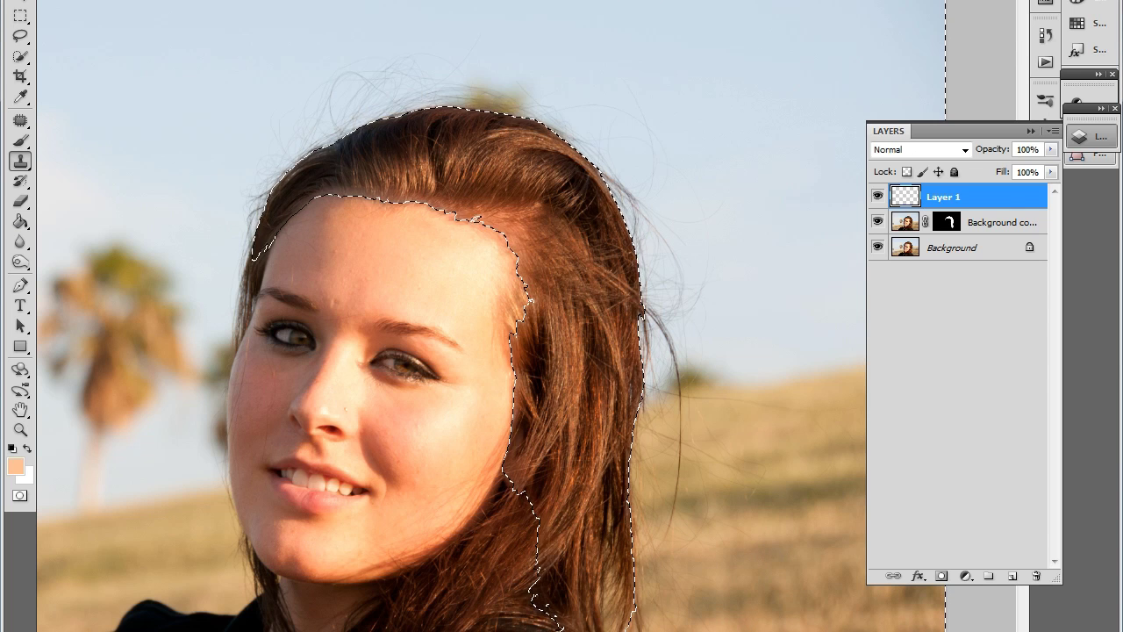
{"action": "left_click", "coordinate": [720, 122], "text": "alt"}
{"action": "left_click_drag", "start_coordinate": [649, 189], "coordinate": [627, 171]}
{"action": "mouse_move", "coordinate": [652, 207]}
{"action": "left_mouse_down"}
{"action": "mouse_move", "coordinate": [577, 110]}
{"action": "mouse_move", "coordinate": [580, 120]}
{"action": "mouse_move", "coordinate": [523, 83]}
{"action": "mouse_move", "coordinate": [432, 79]}
{"action": "mouse_move", "coordinate": [499, 80]}
{"action": "mouse_move", "coordinate": [432, 78]}
{"action": "mouse_move", "coordinate": [293, 107]}
{"action": "mouse_move", "coordinate": [287, 144]}
{"action": "mouse_move", "coordinate": [224, 181]}
{"action": "mouse_move", "coordinate": [261, 167]}
{"action": "mouse_move", "coordinate": [179, 78]}
{"action": "mouse_move", "coordinate": [223, 125]}
{"action": "mouse_move", "coordinate": [226, 194]}
{"action": "mouse_move", "coordinate": [266, 206]}
{"action": "left_mouse_up"}
{"action": "left_click", "coordinate": [178, 79], "text": "alt"}
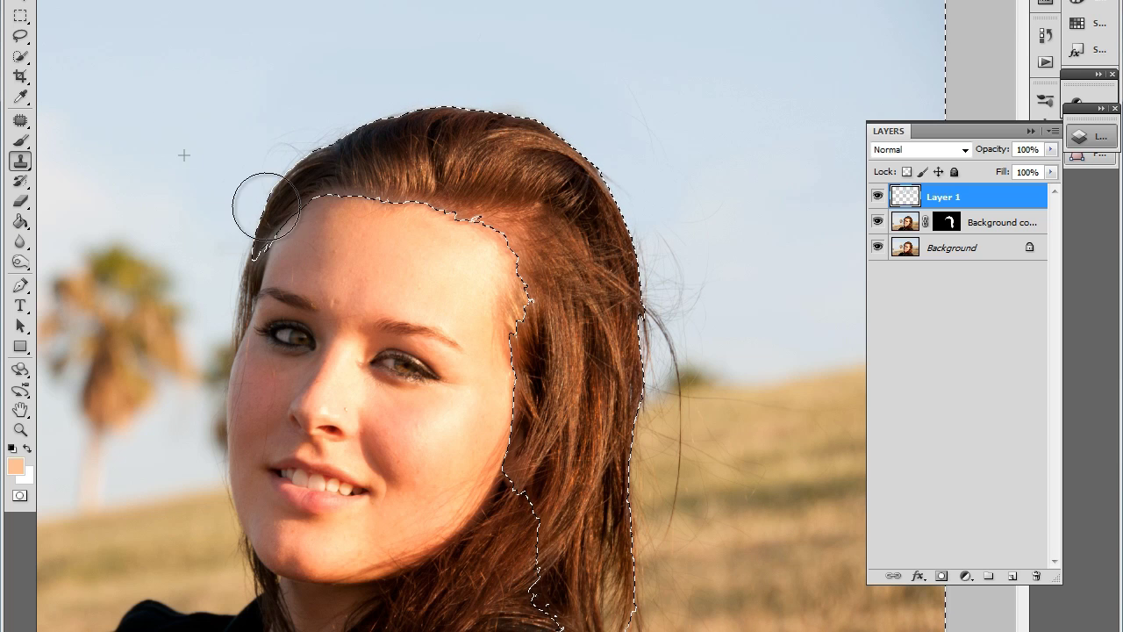
{"action": "left_click_drag", "start_coordinate": [334, 122], "coordinate": [346, 114]}
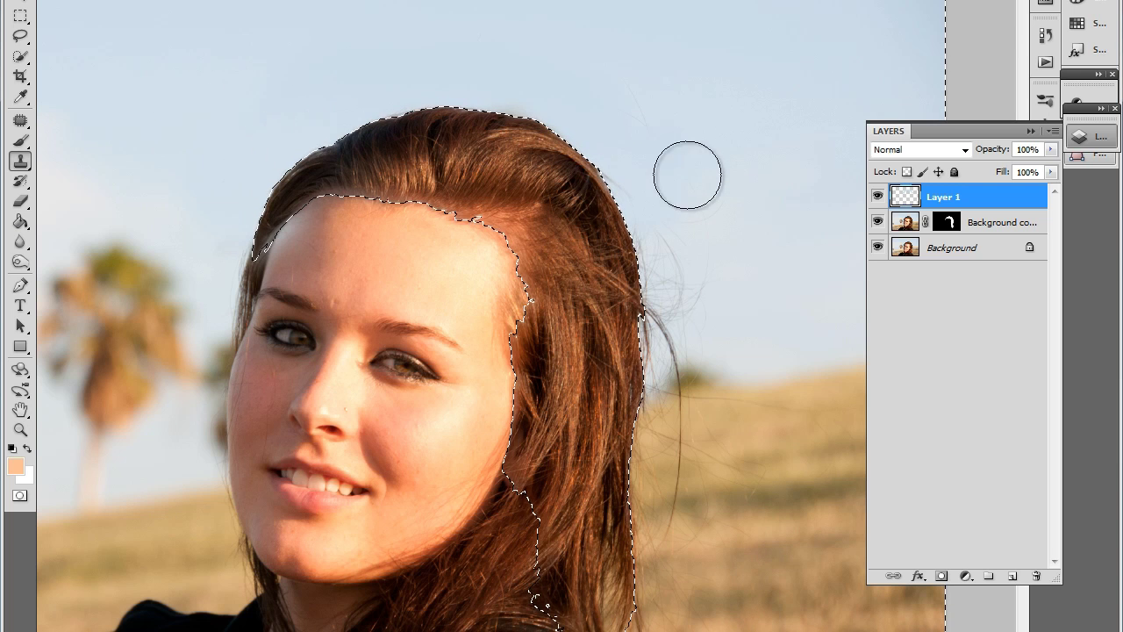
Step: Clone clean sky over the stray hairs beside the long side of the hair, down to the hill's horizon
{"action": "left_click", "coordinate": [765, 258], "text": "alt"}
{"action": "mouse_move", "coordinate": [665, 258]}
{"action": "left_mouse_down"}
{"action": "mouse_move", "coordinate": [672, 281]}
{"action": "mouse_move", "coordinate": [651, 273]}
{"action": "left_mouse_up"}
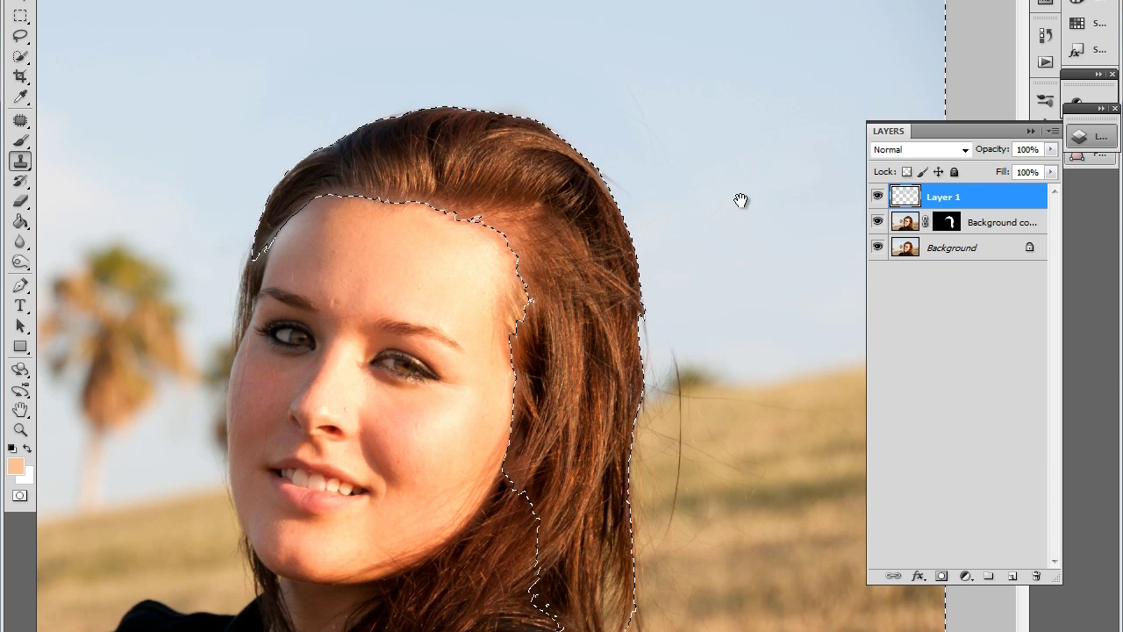
{"action": "left_click_drag", "start_coordinate": [740, 200], "coordinate": [662, 62]}
{"action": "mouse_move", "coordinate": [592, 186]}
{"action": "left_mouse_down"}
{"action": "mouse_move", "coordinate": [596, 223]}
{"action": "mouse_move", "coordinate": [587, 201]}
{"action": "mouse_move", "coordinate": [589, 230]}
{"action": "mouse_move", "coordinate": [572, 233]}
{"action": "left_mouse_up"}
{"action": "left_click", "coordinate": [638, 156], "text": "alt"}
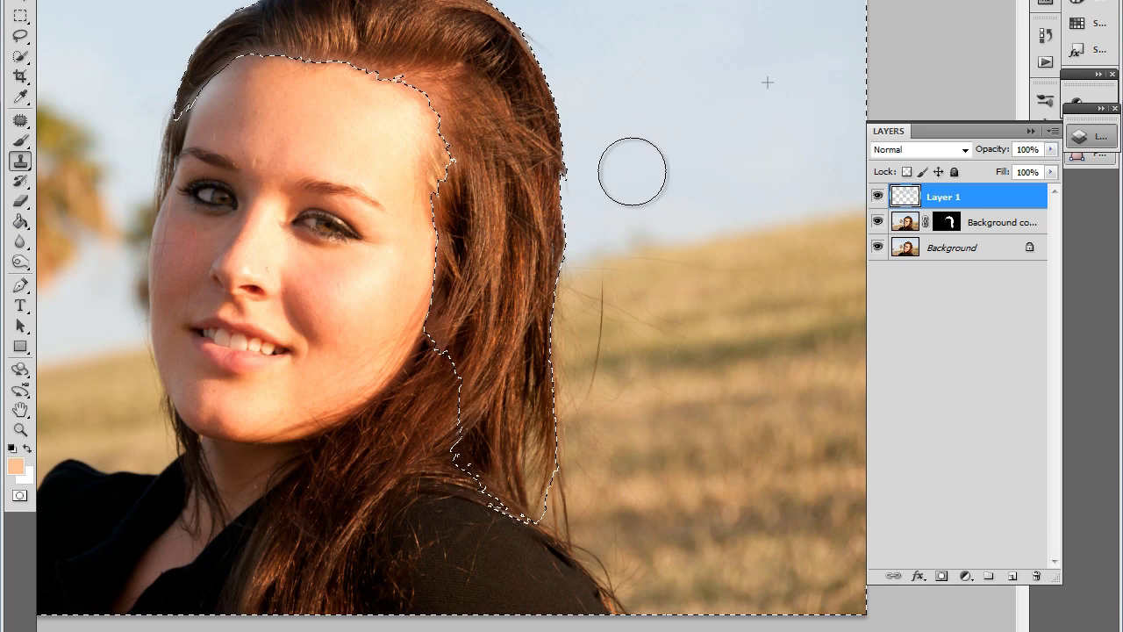
{"action": "left_click_drag", "start_coordinate": [632, 170], "coordinate": [630, 120]}
Step: Clone blurred grass over the long loose strand and thin hairs in front of the hill
{"action": "left_click", "coordinate": [666, 237], "text": "alt"}
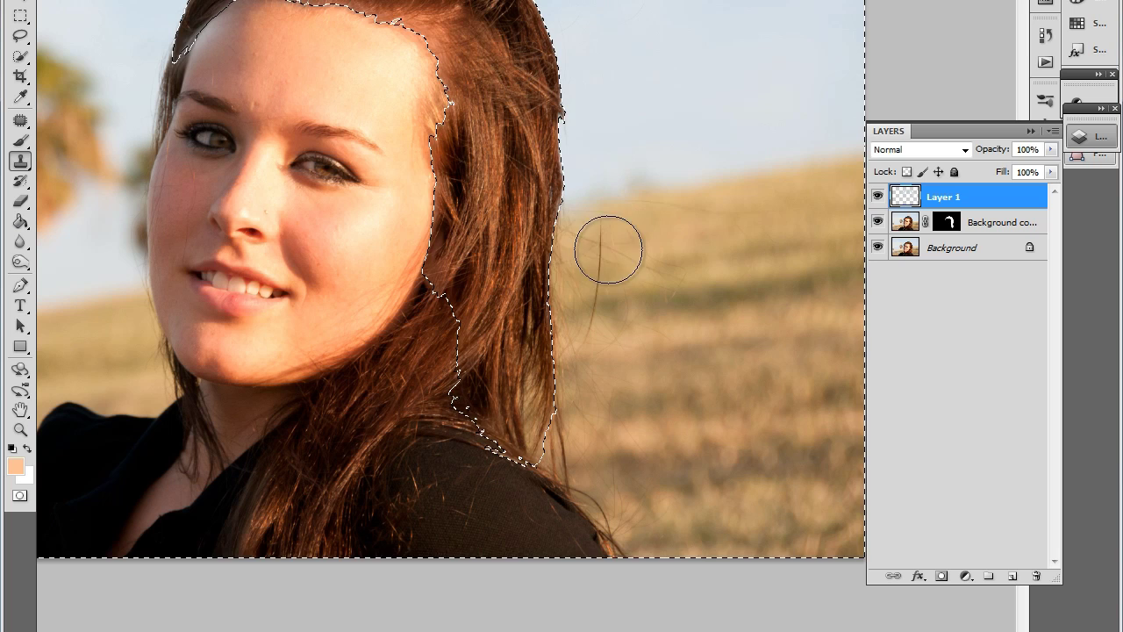
{"action": "mouse_move", "coordinate": [600, 242]}
{"action": "left_mouse_down"}
{"action": "mouse_move", "coordinate": [657, 267]}
{"action": "mouse_move", "coordinate": [687, 218]}
{"action": "mouse_move", "coordinate": [613, 254]}
{"action": "mouse_move", "coordinate": [668, 220]}
{"action": "left_mouse_up"}
{"action": "left_click", "coordinate": [722, 238], "text": "alt"}
{"action": "left_click", "coordinate": [652, 265]}
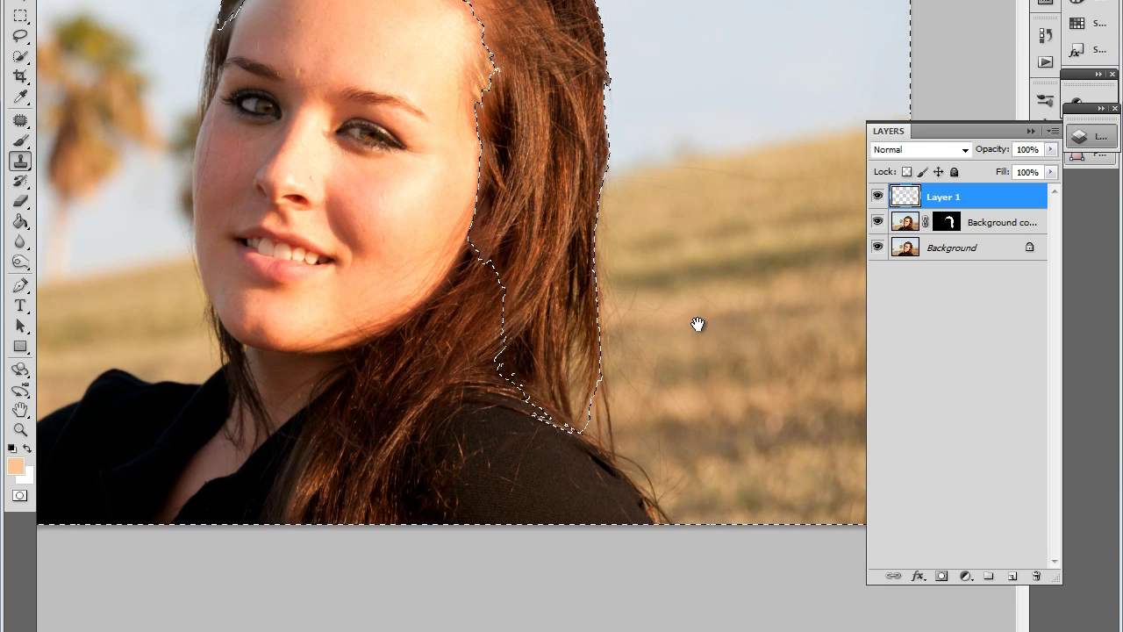
{"action": "mouse_move", "coordinate": [697, 324]}
{"action": "left_mouse_down"}
{"action": "mouse_move", "coordinate": [659, 255]}
{"action": "mouse_move", "coordinate": [571, 376]}
{"action": "mouse_move", "coordinate": [690, 501]}
{"action": "mouse_move", "coordinate": [740, 431]}
{"action": "mouse_move", "coordinate": [659, 351]}
{"action": "left_mouse_up"}
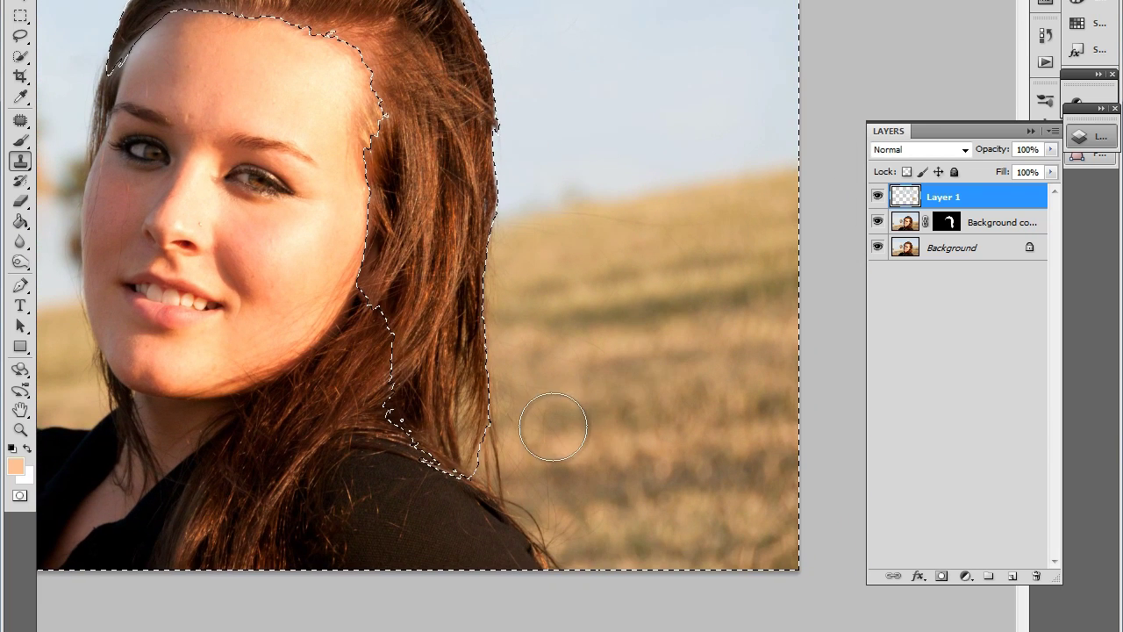
{"action": "left_click_drag", "start_coordinate": [658, 357], "coordinate": [654, 358]}
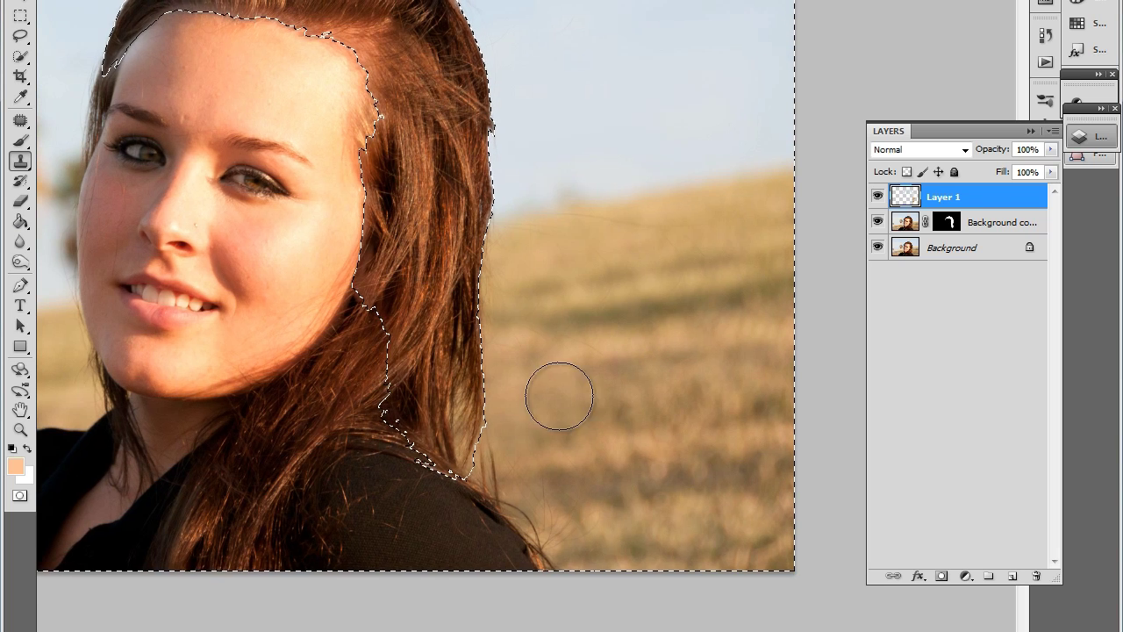
Step: Try to clone over the loose strands just above the shoulder, and undo the stroke
{"action": "left_click", "coordinate": [498, 447], "text": "alt"}
{"action": "left_click_drag", "start_coordinate": [521, 384], "coordinate": [512, 448]}
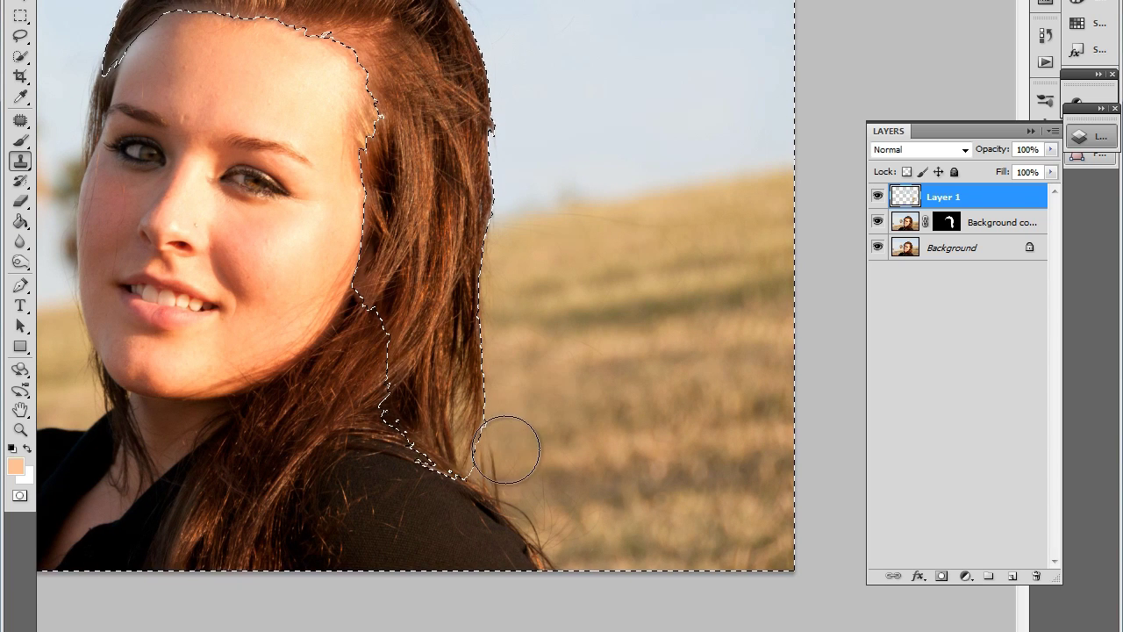
{"action": "key", "text": "ctrl+z"}
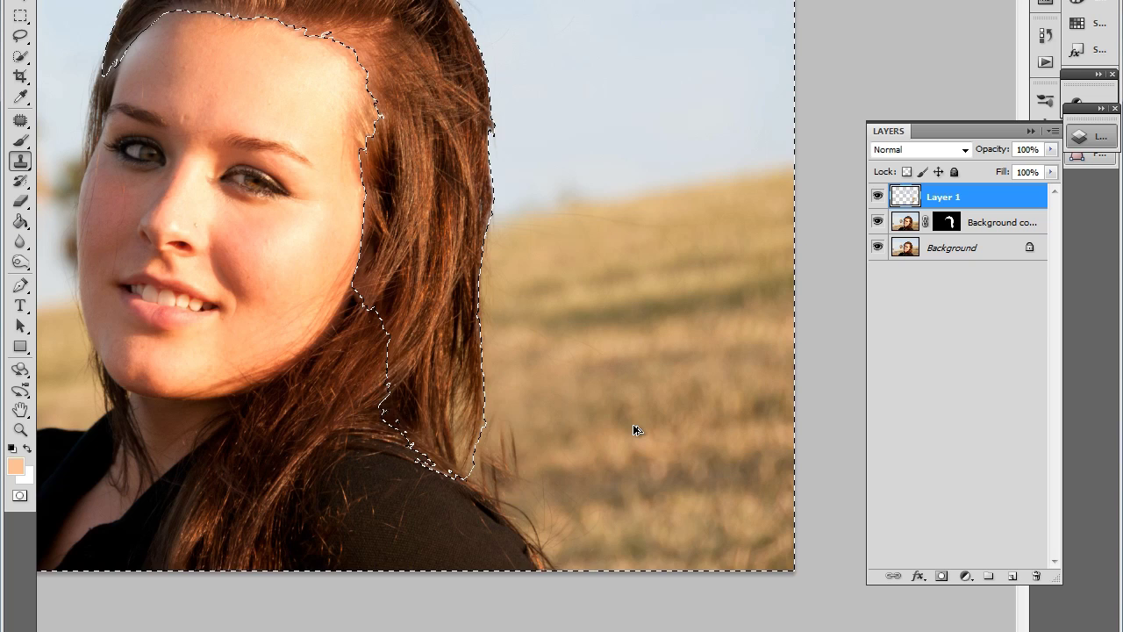
Step: Remove the selection around the hair
{"action": "mouse_move", "coordinate": [573, 325]}
{"action": "left_mouse_down"}
{"action": "mouse_move", "coordinate": [583, 430]}
{"action": "mouse_move", "coordinate": [648, 487]}
{"action": "left_mouse_up"}
{"action": "left_click_drag", "start_coordinate": [446, 260], "coordinate": [513, 406]}
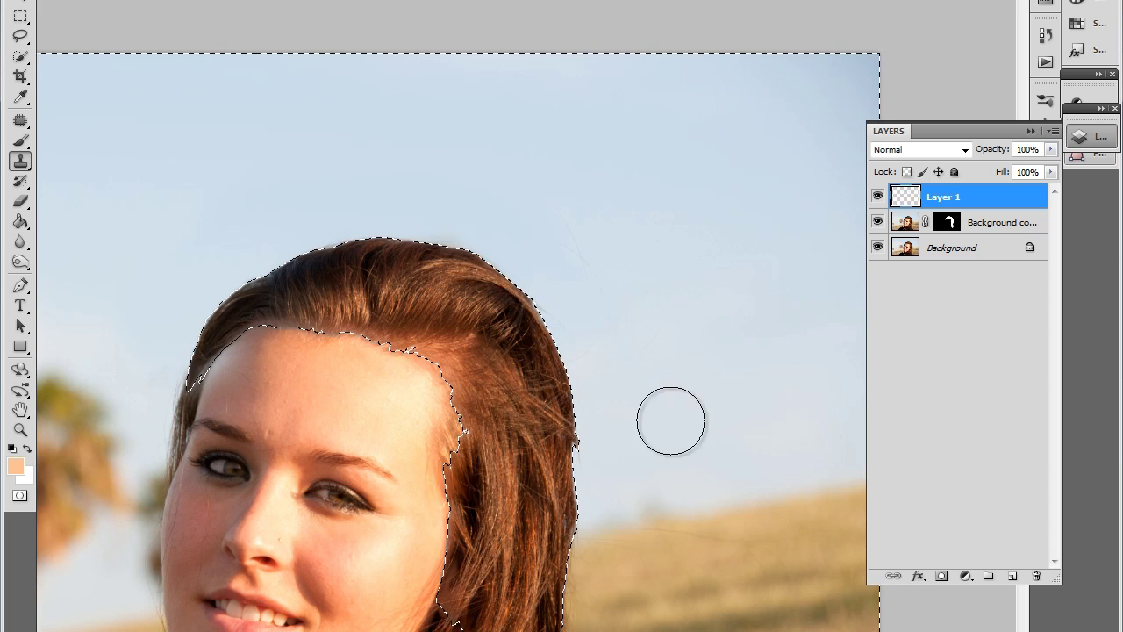
{"action": "key", "text": "ctrl+d"}
{"action": "left_click_drag", "start_coordinate": [651, 438], "coordinate": [595, 312]}
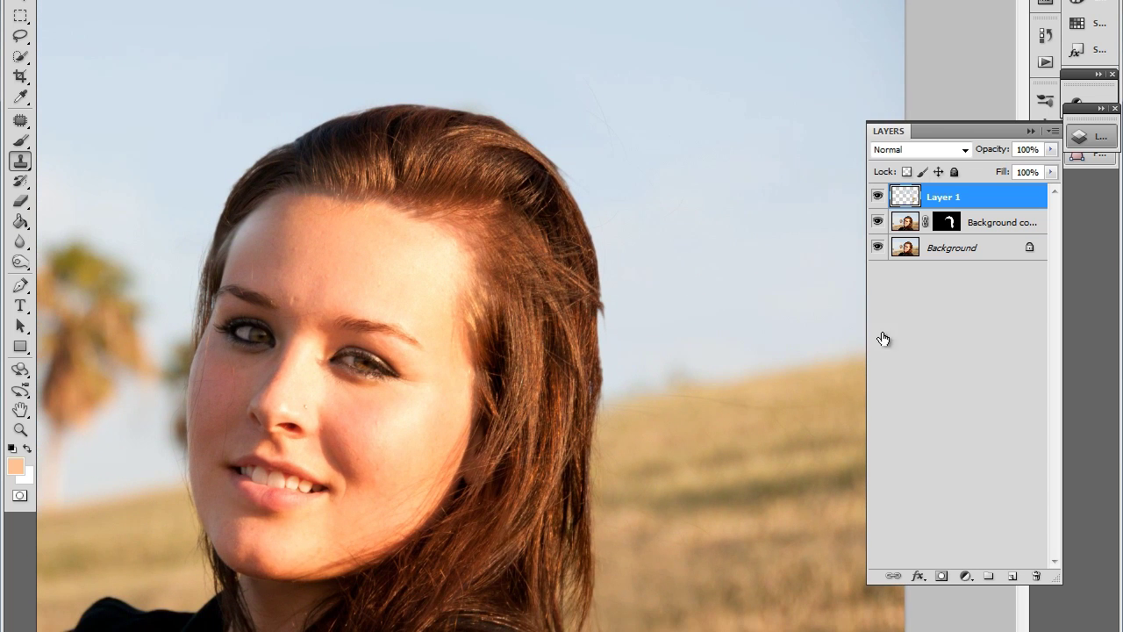
Step: Compare the retouched portrait with the original by toggling the other layers' visibility around the Background layer
{"action": "left_click", "coordinate": [877, 248]}
{"action": "left_click", "coordinate": [877, 247]}
{"action": "left_click", "coordinate": [877, 247]}
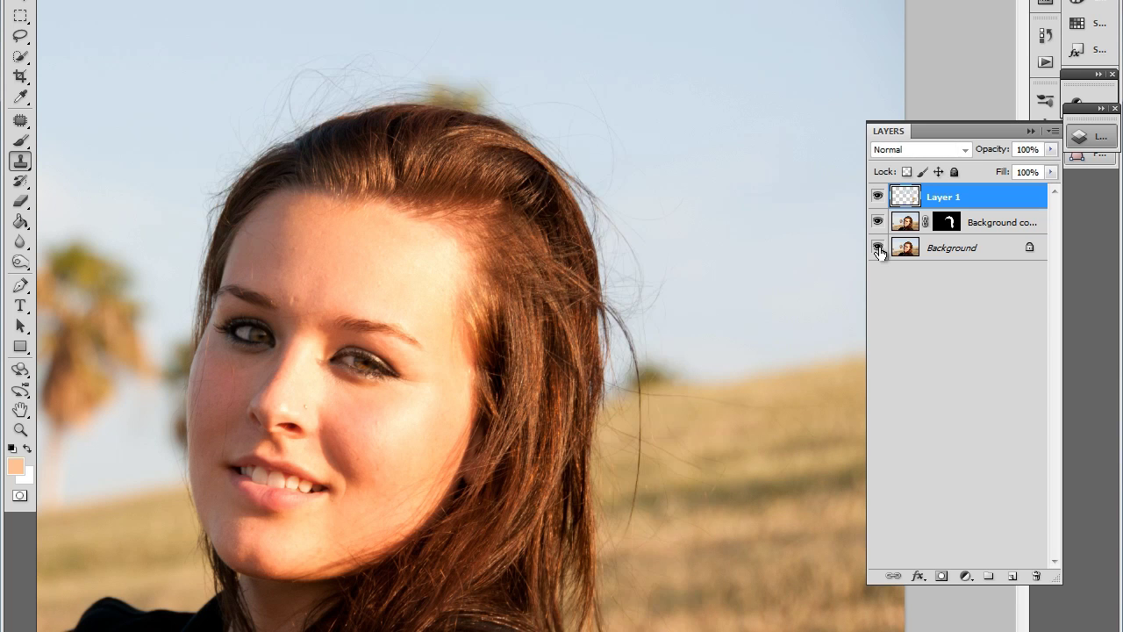
{"action": "left_click", "coordinate": [877, 249]}
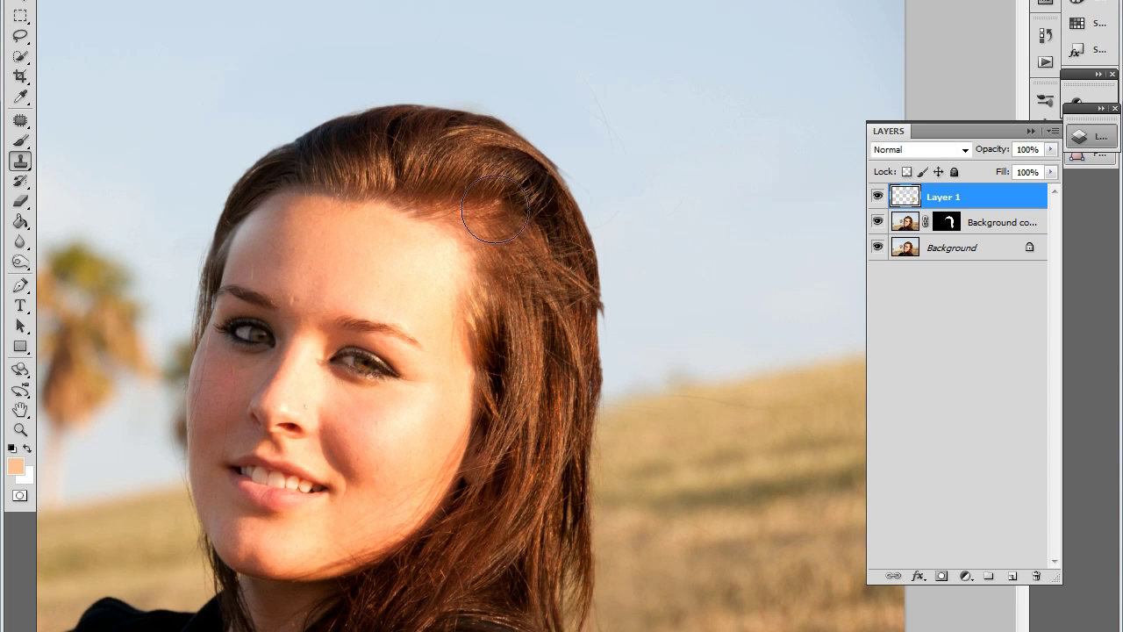
Step: Add a white layer mask to the layer with the cloned sky and grass
{"action": "left_click", "coordinate": [940, 576]}
{"action": "key", "text": "z"}
{"action": "left_click", "coordinate": [359, 182]}
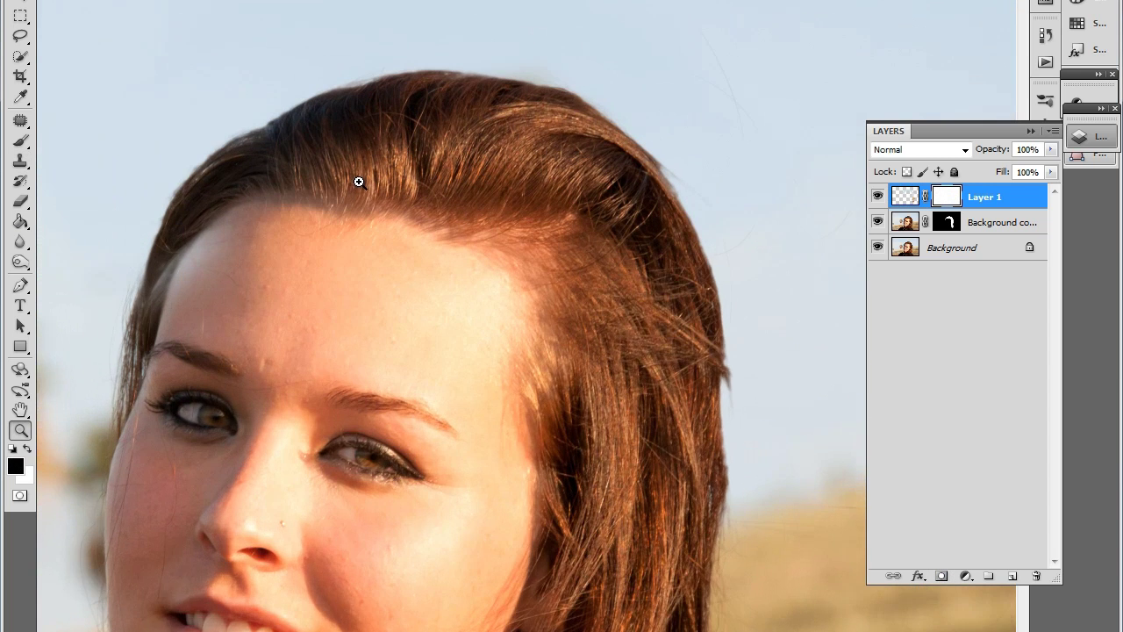
Step: Paint the Layer 1 mask black along the top edge of the hair with a brush at 80% hardness
{"action": "left_click", "coordinate": [359, 181]}
{"action": "left_click_drag", "start_coordinate": [351, 208], "coordinate": [391, 185]}
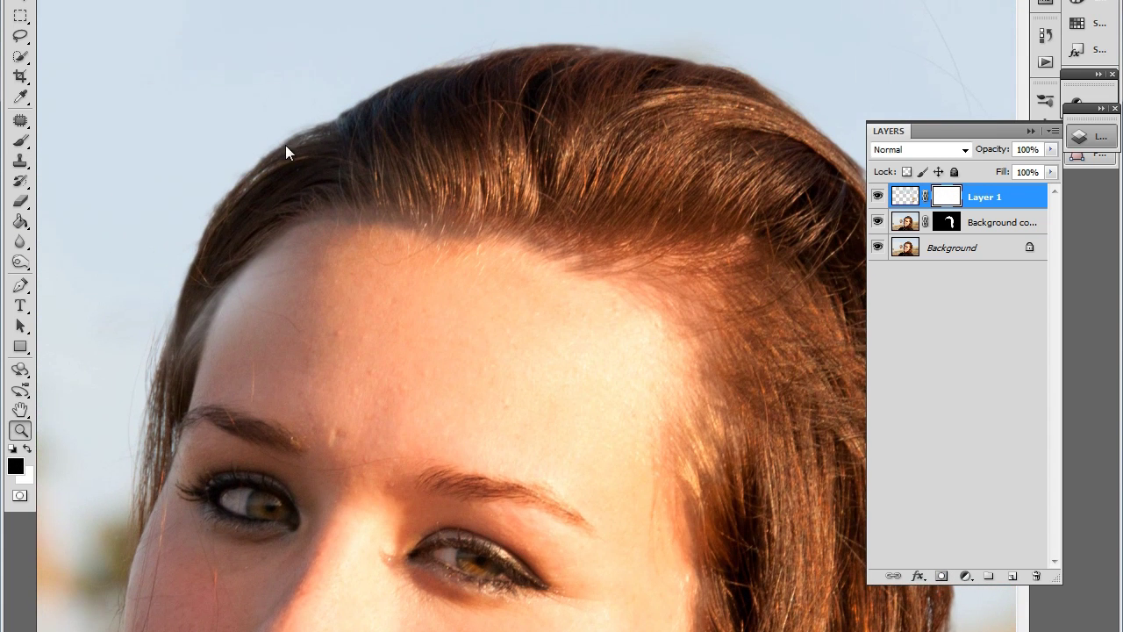
{"action": "left_click", "coordinate": [20, 140]}
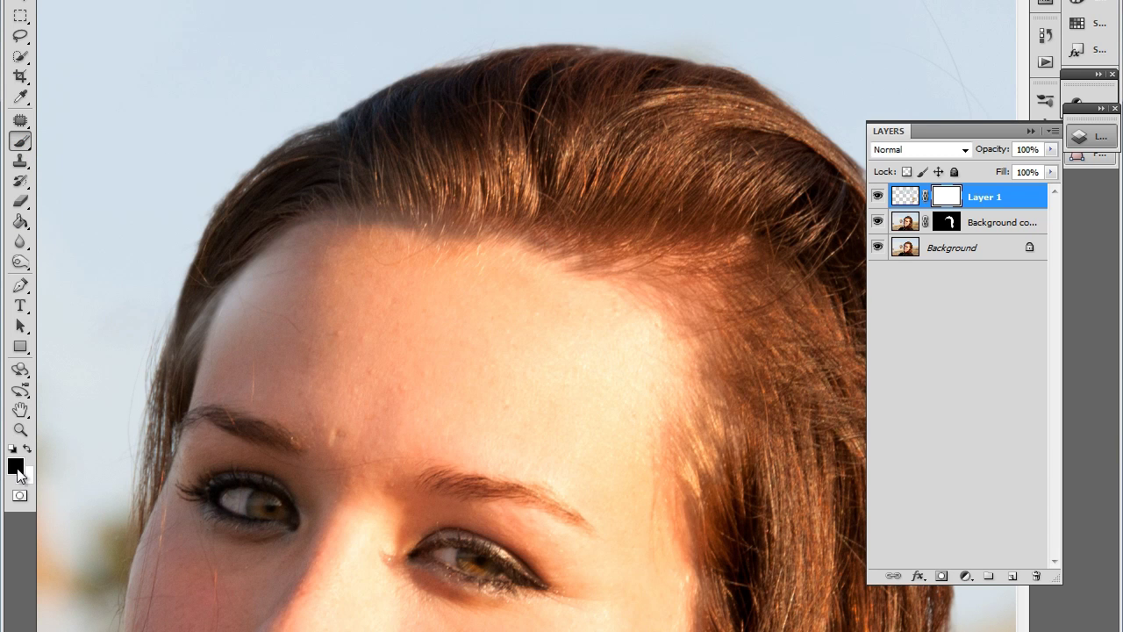
{"action": "mouse_move", "coordinate": [245, 287]}
{"action": "left_mouse_down"}
{"action": "mouse_move", "coordinate": [216, 366]}
{"action": "mouse_move", "coordinate": [204, 350]}
{"action": "mouse_move", "coordinate": [291, 256]}
{"action": "mouse_move", "coordinate": [283, 298]}
{"action": "mouse_move", "coordinate": [195, 423]}
{"action": "mouse_move", "coordinate": [183, 386]}
{"action": "mouse_move", "coordinate": [288, 187]}
{"action": "mouse_move", "coordinate": [329, 153]}
{"action": "mouse_move", "coordinate": [479, 85]}
{"action": "mouse_move", "coordinate": [437, 86]}
{"action": "left_mouse_up"}
{"action": "left_click", "coordinate": [57, 1]}
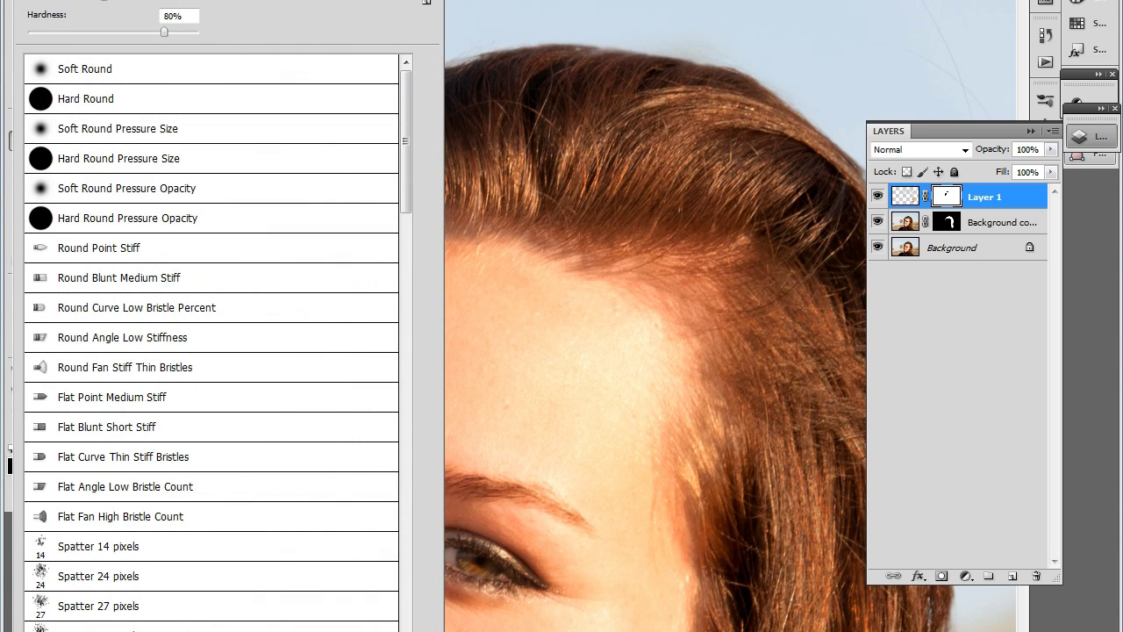
{"action": "key", "text": "Return"}
{"action": "left_click_drag", "start_coordinate": [613, 199], "coordinate": [503, 216]}
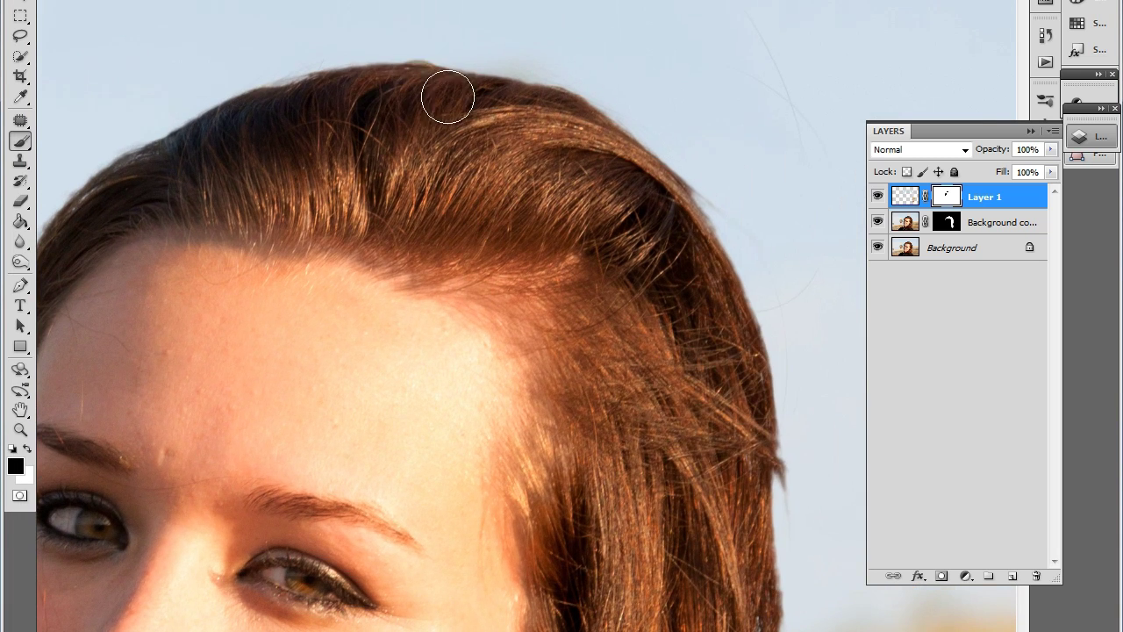
{"action": "left_click_drag", "start_coordinate": [447, 97], "coordinate": [507, 103]}
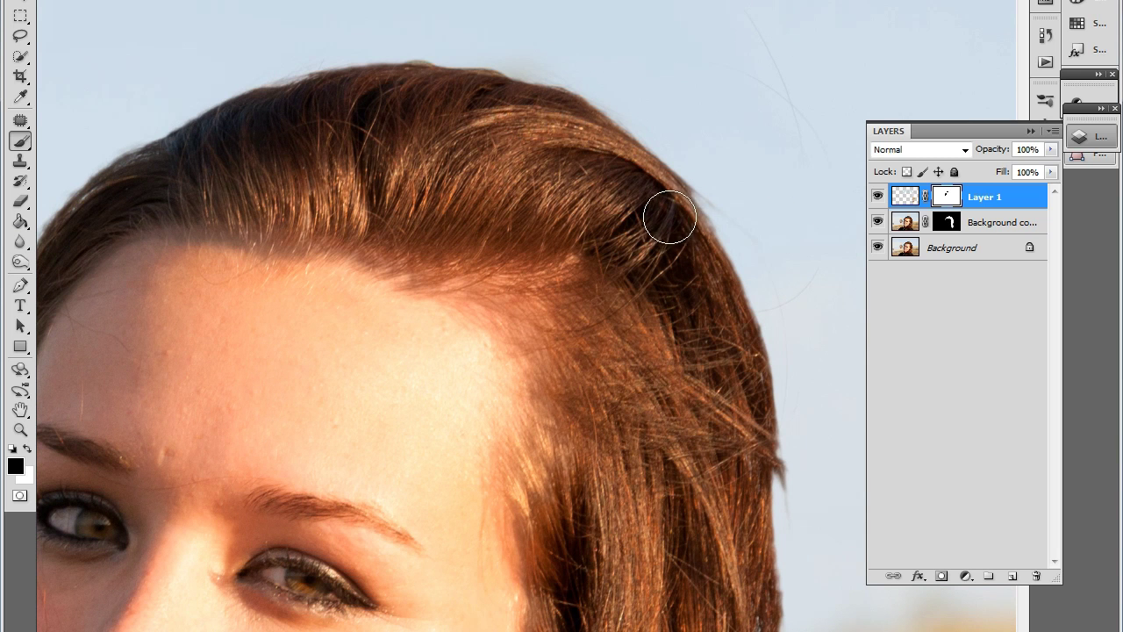
Step: Paint the Layer 1 mask black down the side edge of the hair, and step back through the last changes
{"action": "left_click_drag", "start_coordinate": [670, 217], "coordinate": [688, 228]}
{"action": "left_click_drag", "start_coordinate": [704, 262], "coordinate": [711, 270]}
{"action": "left_click_drag", "start_coordinate": [745, 244], "coordinate": [624, 45]}
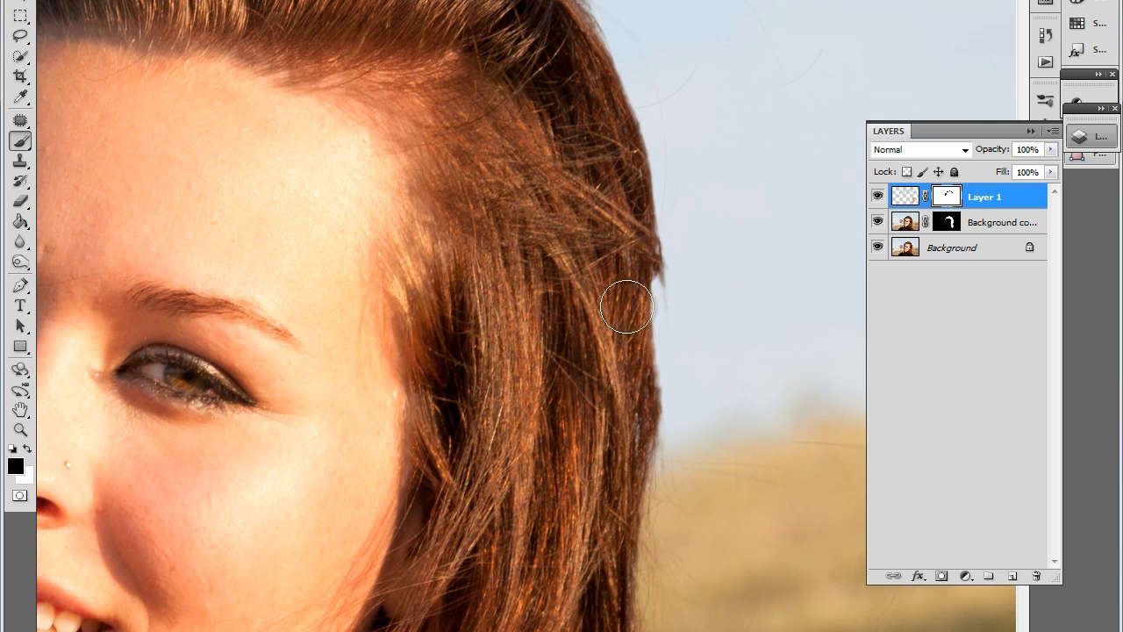
{"action": "left_click_drag", "start_coordinate": [641, 410], "coordinate": [641, 287]}
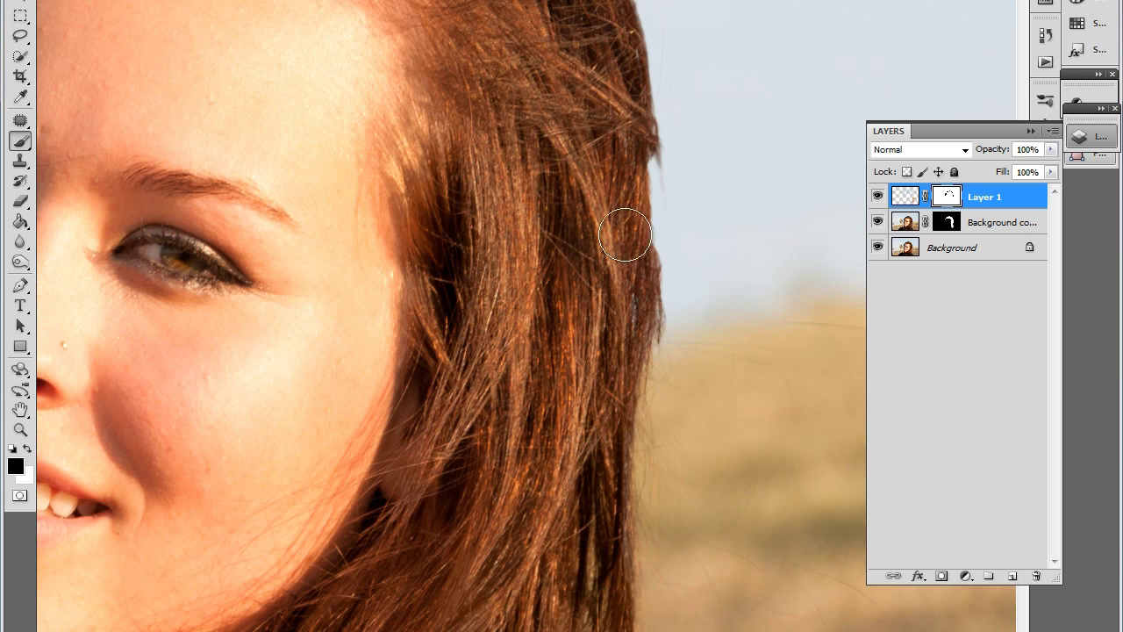
{"action": "left_click_drag", "start_coordinate": [622, 140], "coordinate": [527, 415]}
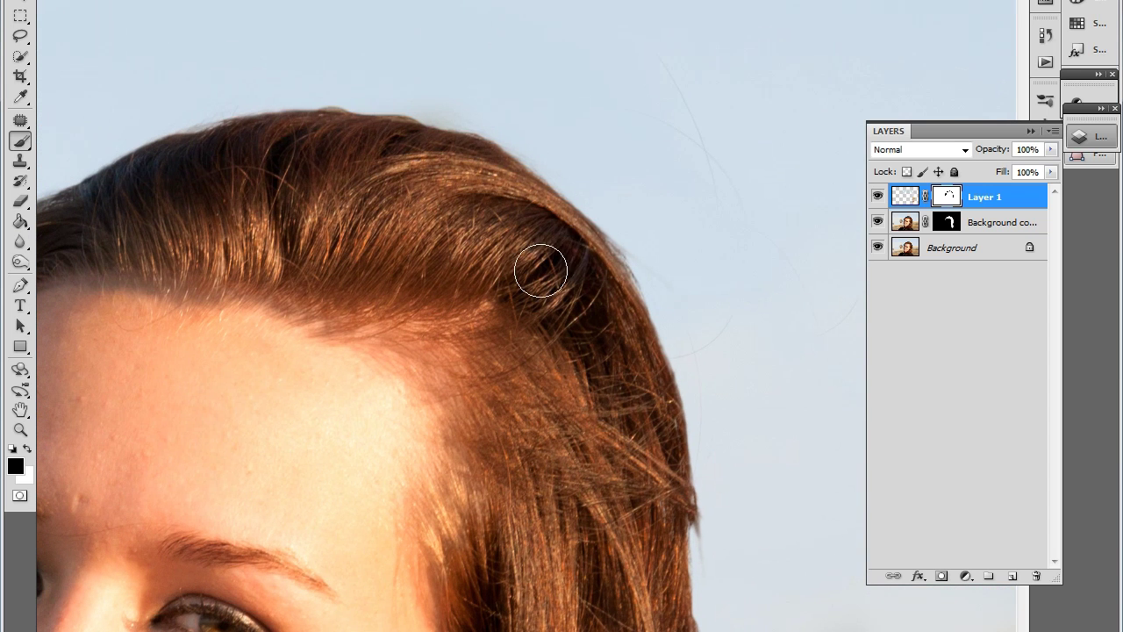
{"action": "key", "text": "ctrl+alt+z"}
{"action": "key", "text": "ctrl+alt+z"}
{"action": "key", "text": "ctrl+alt+z"}
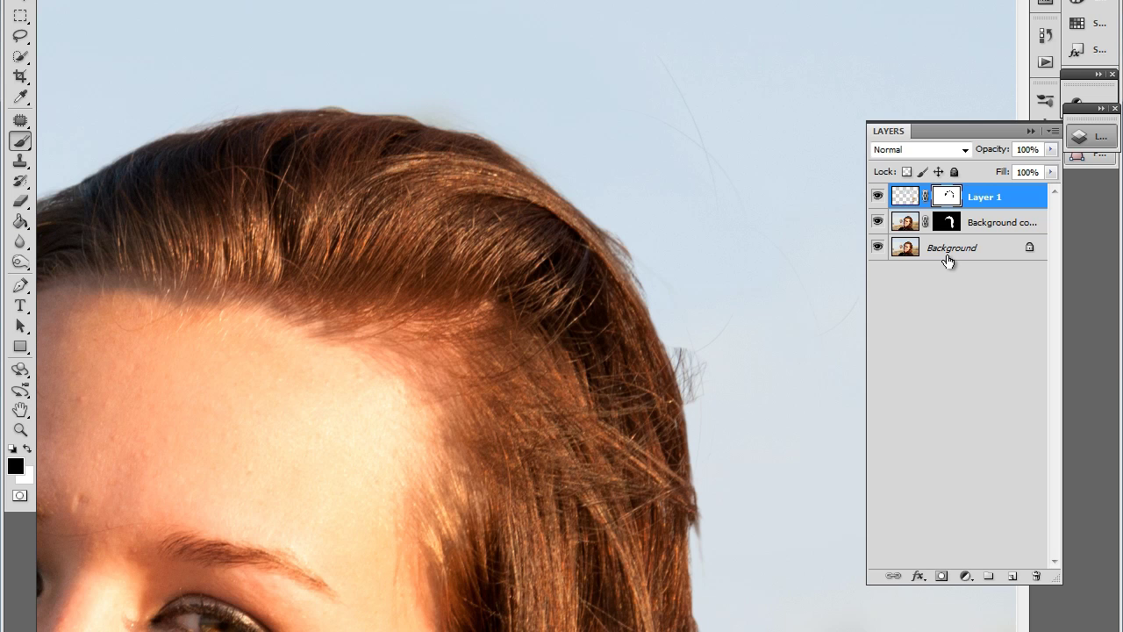
Step: Stamp all visible layers into a new top layer and open it in the Liquify filter
{"action": "key", "text": "ctrl+alt+shift+e"}
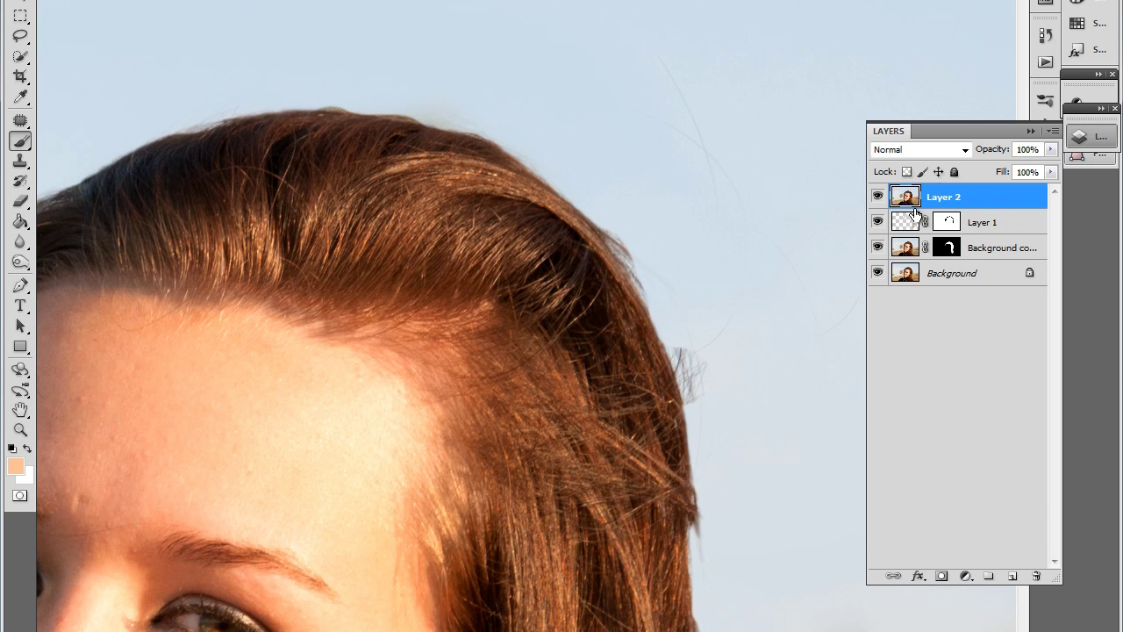
{"action": "left_click_drag", "start_coordinate": [561, 262], "coordinate": [606, 285]}
{"action": "left_click", "coordinate": [219, 0]}
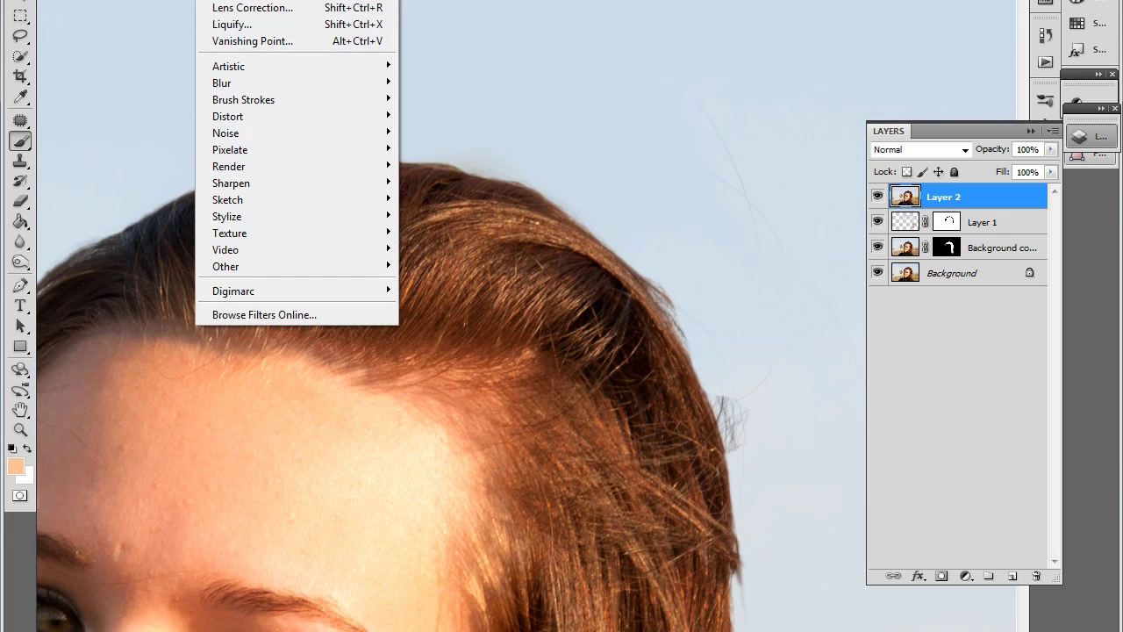
{"action": "left_click", "coordinate": [254, 24]}
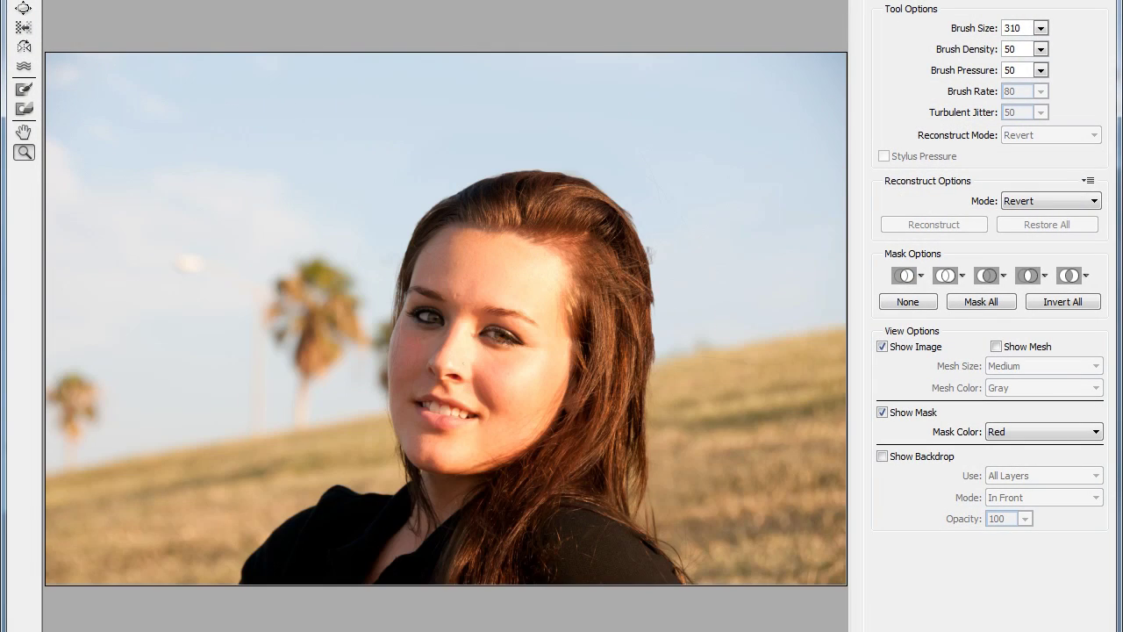
Step: Push the bumps along the crown inward with Forward Warp at brush size 310 to smooth the hair outline
{"action": "left_click", "coordinate": [578, 214]}
{"action": "left_click", "coordinate": [594, 216]}
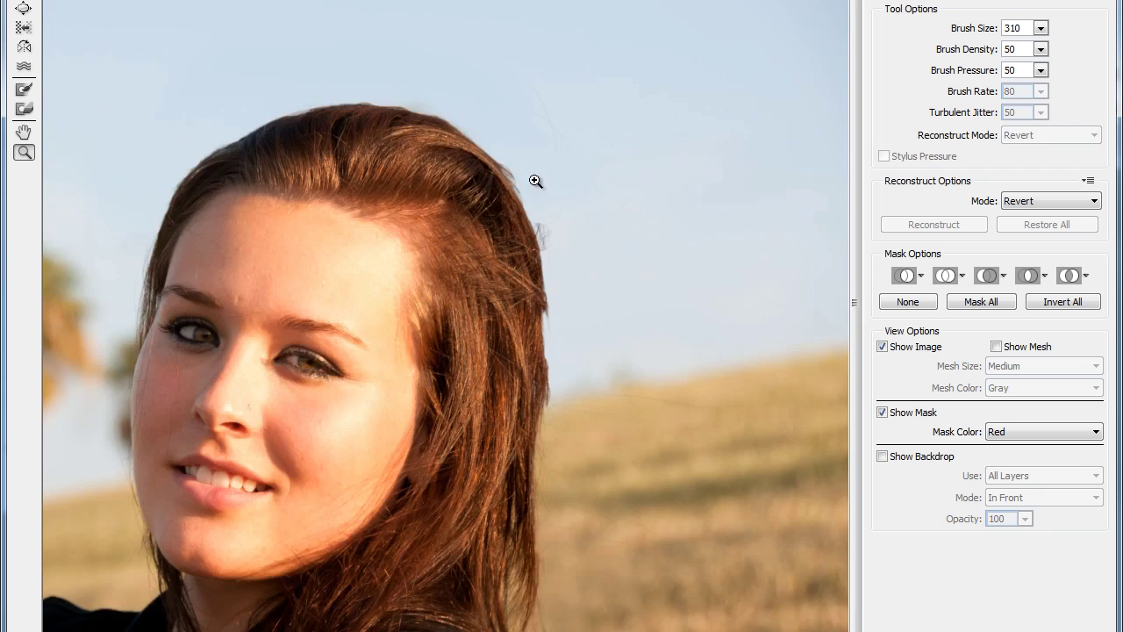
{"action": "left_click", "coordinate": [433, 149]}
{"action": "left_click", "coordinate": [446, 281]}
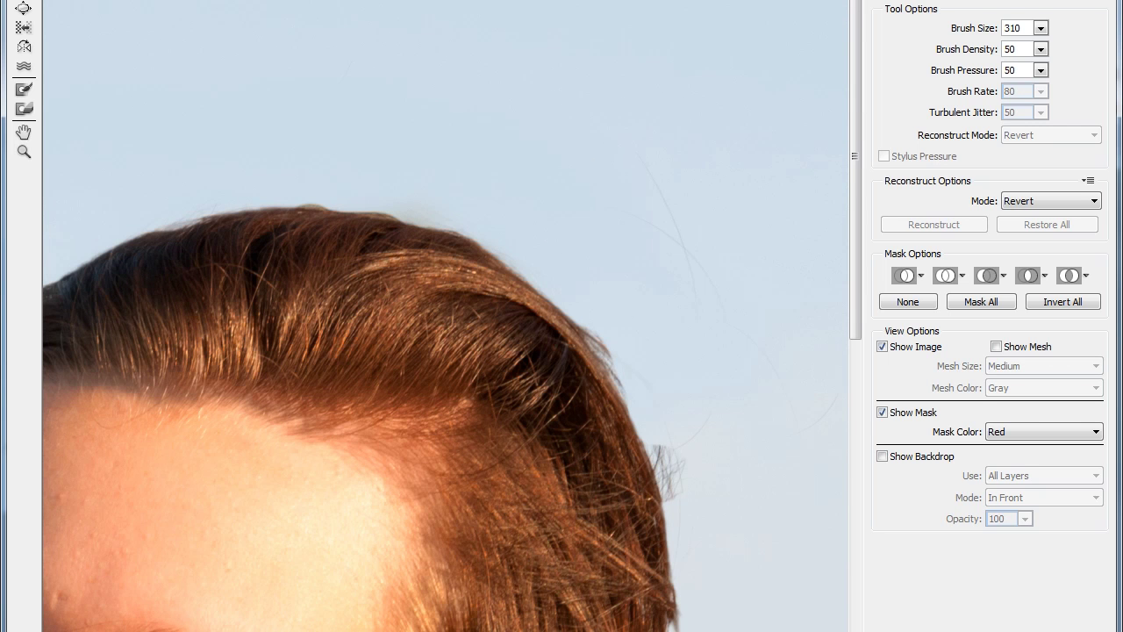
{"action": "mouse_move", "coordinate": [661, 281]}
{"action": "left_mouse_down"}
{"action": "mouse_move", "coordinate": [633, 312]}
{"action": "mouse_move", "coordinate": [680, 319]}
{"action": "mouse_move", "coordinate": [652, 339]}
{"action": "mouse_move", "coordinate": [671, 305]}
{"action": "mouse_move", "coordinate": [636, 326]}
{"action": "mouse_move", "coordinate": [678, 301]}
{"action": "mouse_move", "coordinate": [642, 319]}
{"action": "left_mouse_up"}
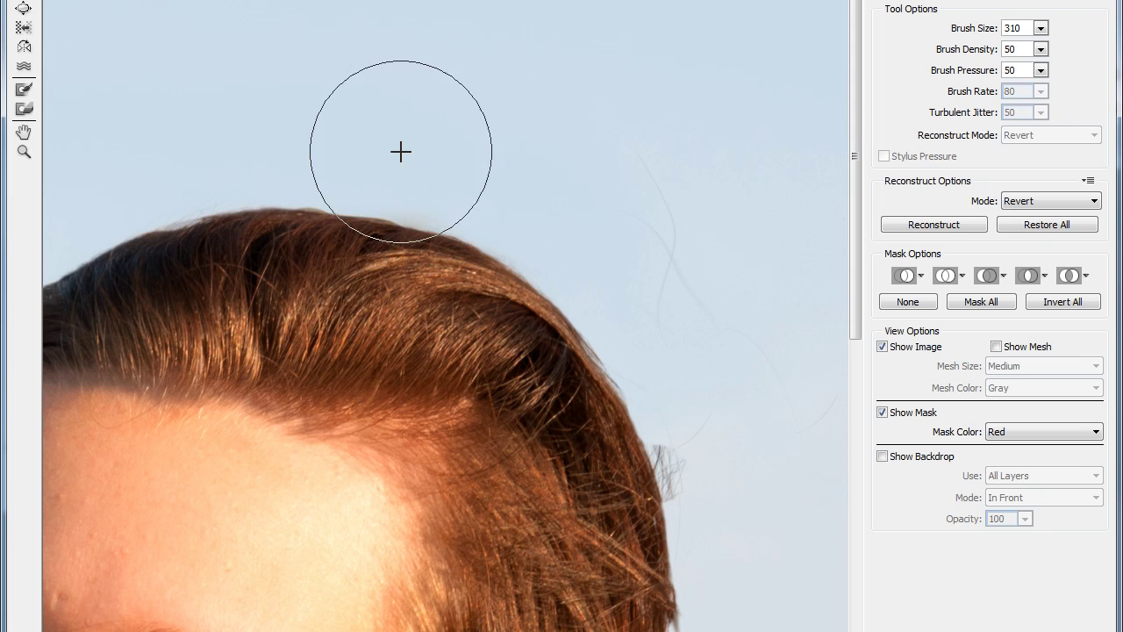
{"action": "left_click_drag", "start_coordinate": [343, 162], "coordinate": [454, 228]}
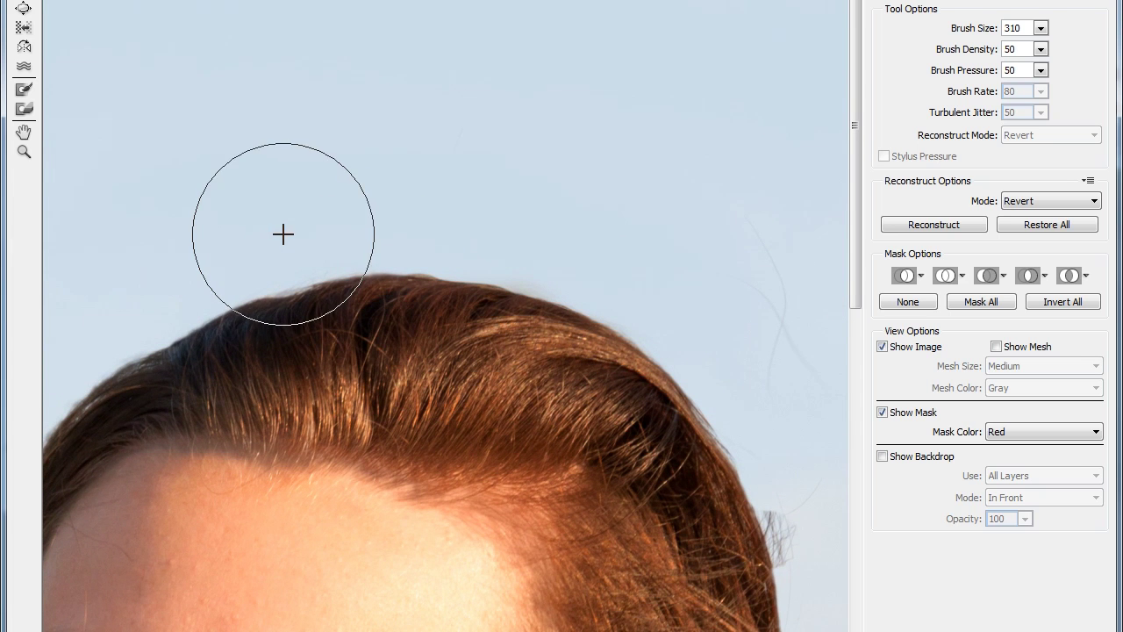
{"action": "left_click_drag", "start_coordinate": [165, 278], "coordinate": [313, 269]}
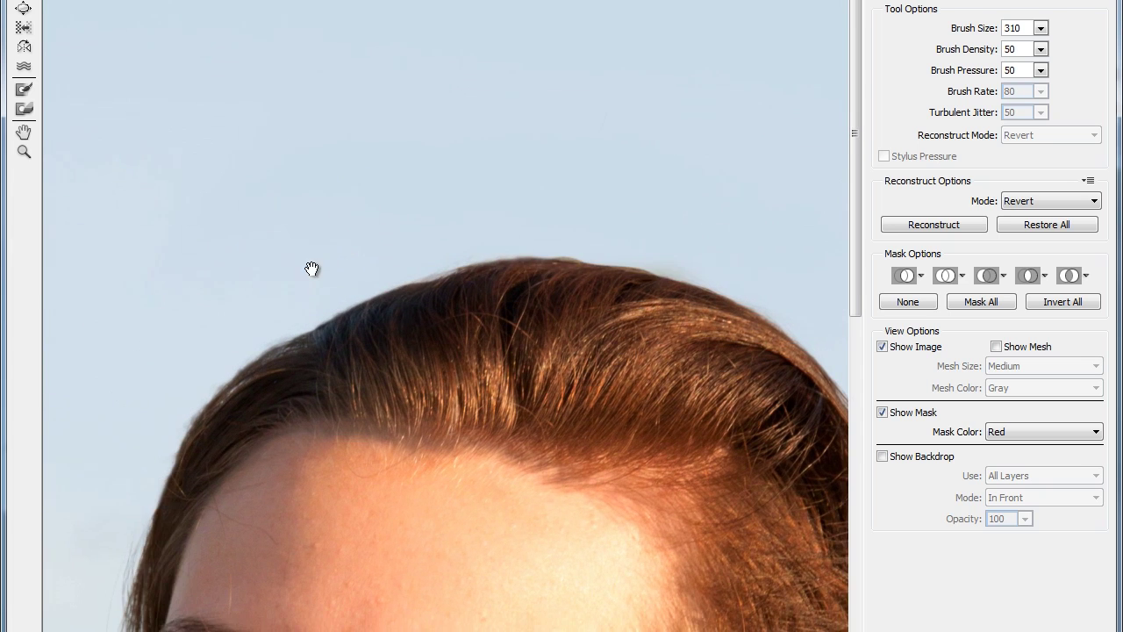
Step: Push the stray tuft and uneven hair edge on the side of the head inward with Forward Warp
{"action": "left_click_drag", "start_coordinate": [684, 286], "coordinate": [270, 151]}
{"action": "left_click_drag", "start_coordinate": [549, 310], "coordinate": [494, 242]}
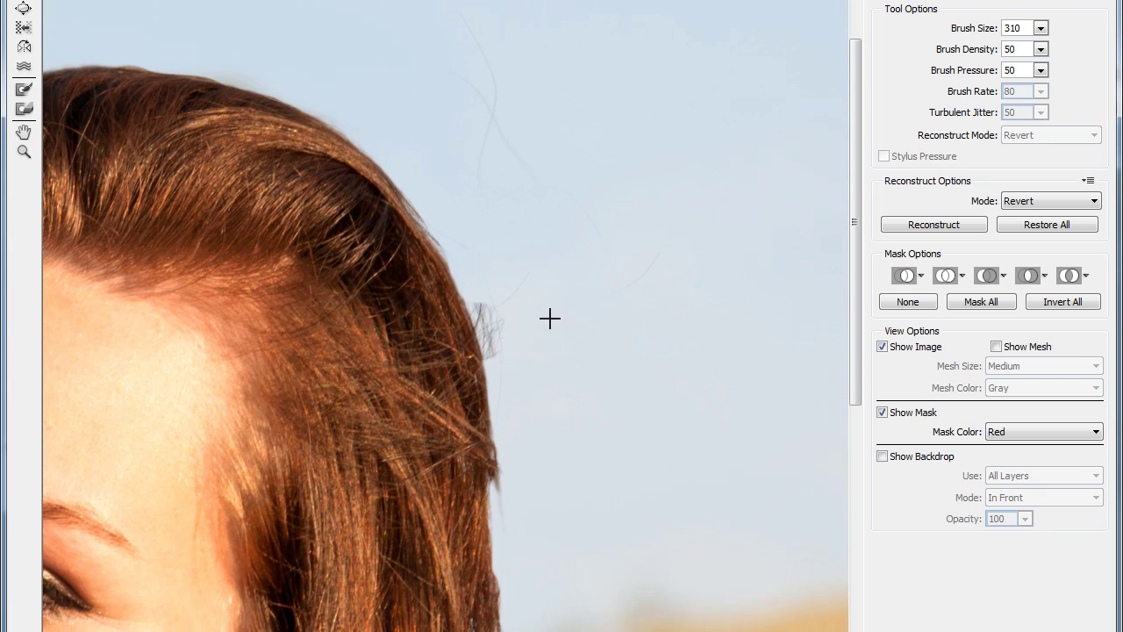
{"action": "left_click_drag", "start_coordinate": [549, 317], "coordinate": [530, 329]}
{"action": "mouse_move", "coordinate": [632, 246]}
{"action": "left_mouse_down"}
{"action": "mouse_move", "coordinate": [508, 324]}
{"action": "mouse_move", "coordinate": [559, 288]}
{"action": "mouse_move", "coordinate": [524, 310]}
{"action": "mouse_move", "coordinate": [619, 277]}
{"action": "mouse_move", "coordinate": [540, 327]}
{"action": "mouse_move", "coordinate": [515, 331]}
{"action": "mouse_move", "coordinate": [549, 263]}
{"action": "mouse_move", "coordinate": [517, 278]}
{"action": "mouse_move", "coordinate": [465, 400]}
{"action": "mouse_move", "coordinate": [466, 340]}
{"action": "left_mouse_up"}
{"action": "left_click_drag", "start_coordinate": [574, 373], "coordinate": [582, 268]}
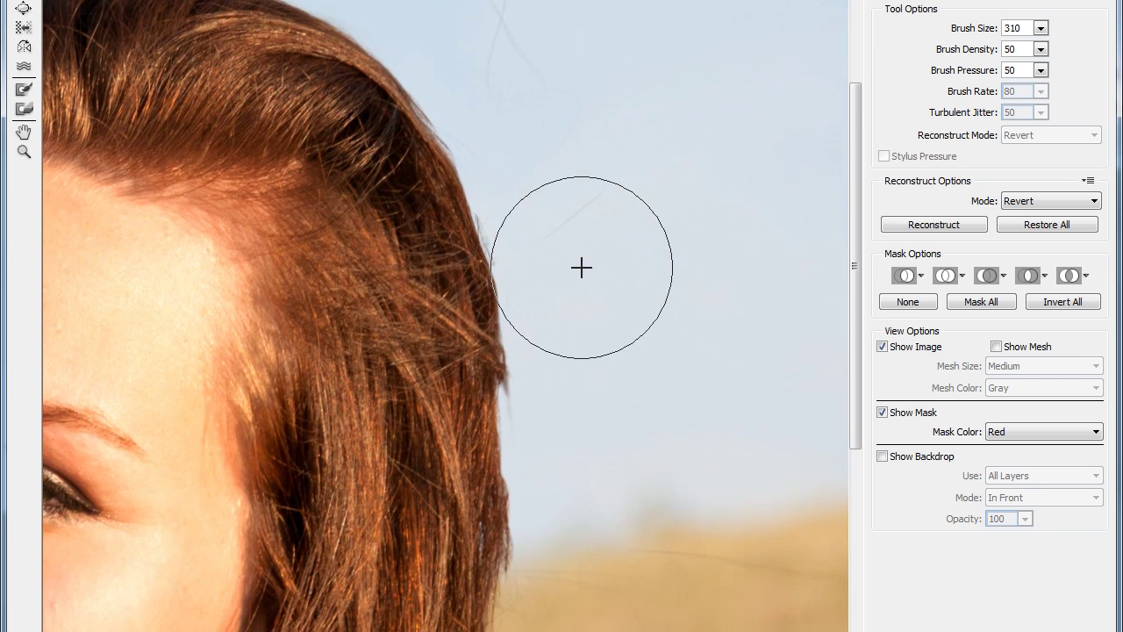
{"action": "left_click_drag", "start_coordinate": [616, 353], "coordinate": [559, 353]}
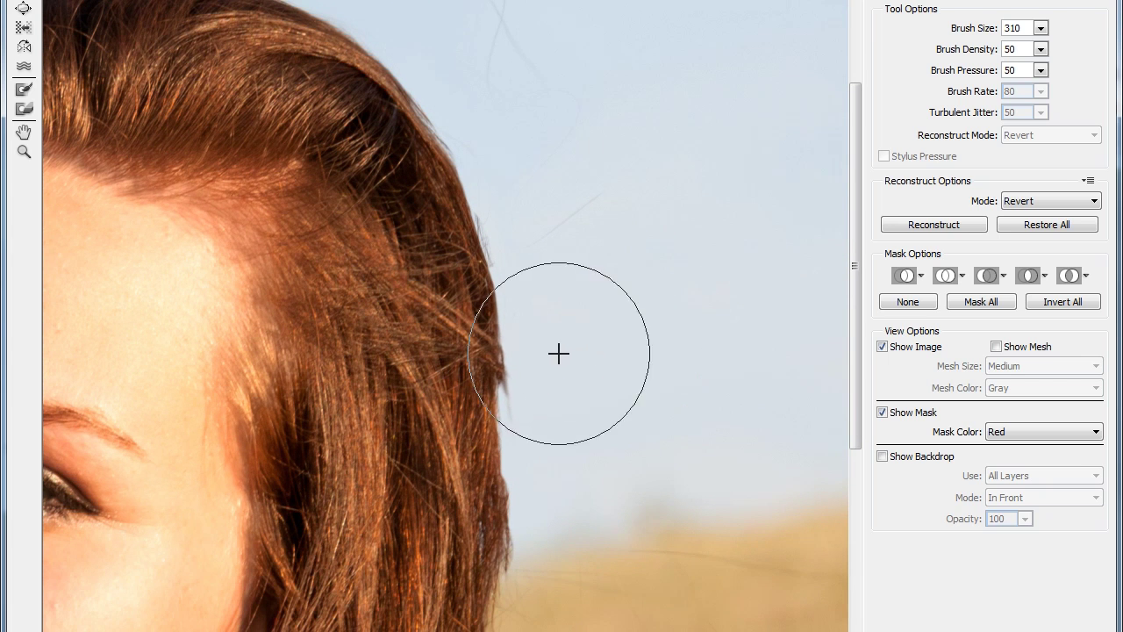
{"action": "mouse_move", "coordinate": [583, 409]}
{"action": "left_mouse_down"}
{"action": "mouse_move", "coordinate": [535, 391]}
{"action": "mouse_move", "coordinate": [599, 394]}
{"action": "mouse_move", "coordinate": [549, 380]}
{"action": "mouse_move", "coordinate": [625, 393]}
{"action": "mouse_move", "coordinate": [504, 393]}
{"action": "left_mouse_up"}
Step: Push the lower hair edge above the shoulder inward and apply the Liquify changes
{"action": "left_click_drag", "start_coordinate": [654, 423], "coordinate": [654, 258]}
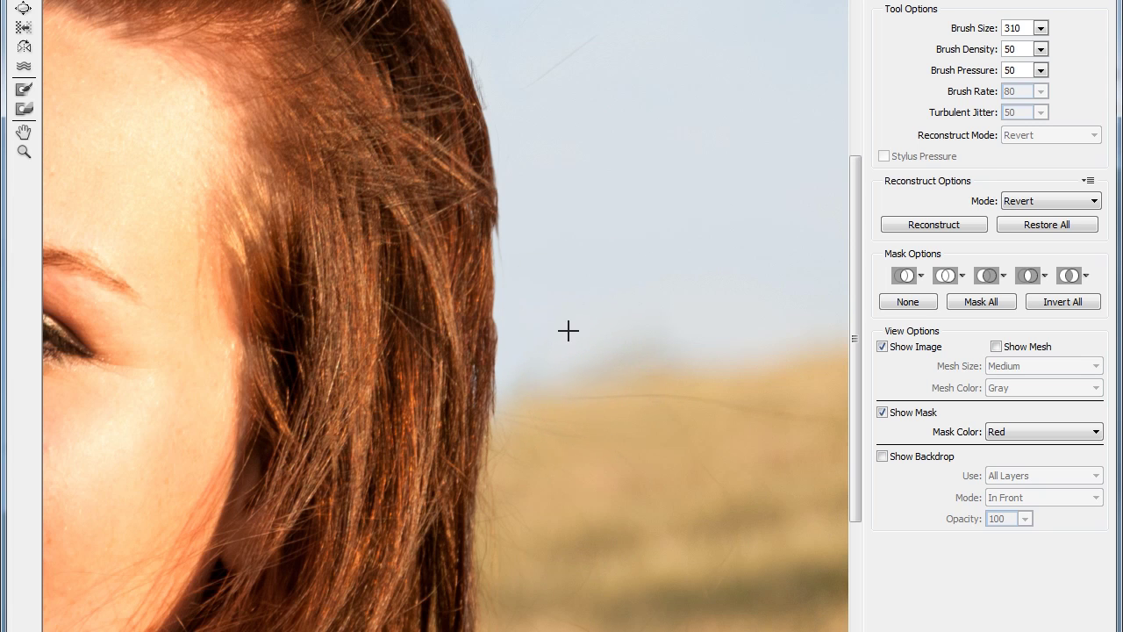
{"action": "left_click_drag", "start_coordinate": [557, 375], "coordinate": [580, 277]}
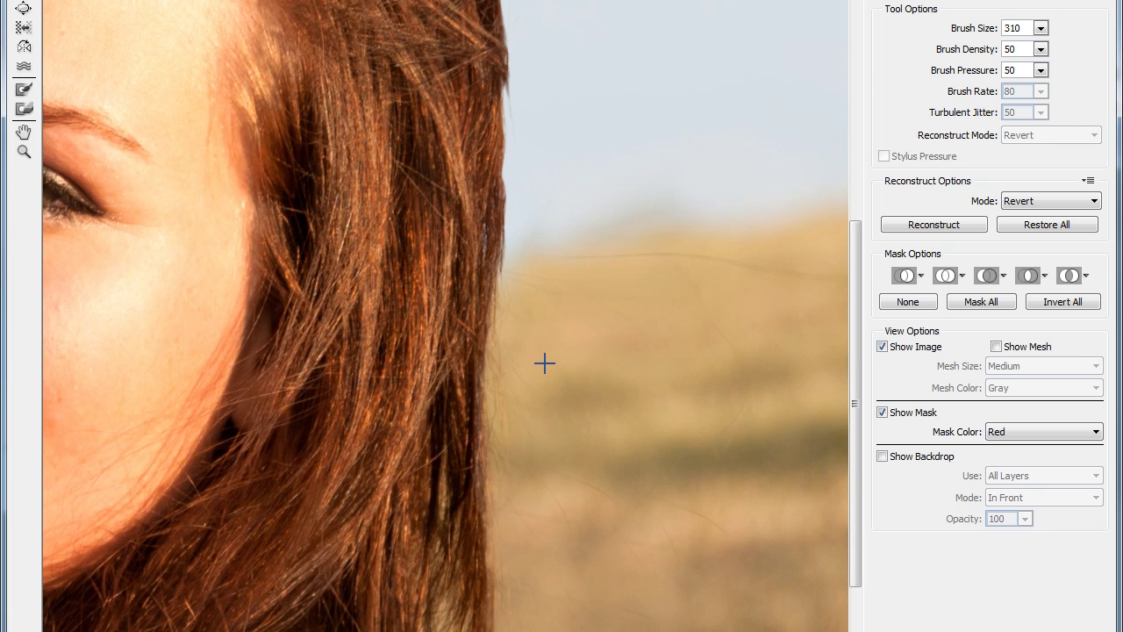
{"action": "scroll", "coordinate": [579, 395], "scroll_direction": "down", "scroll_amount": 3}
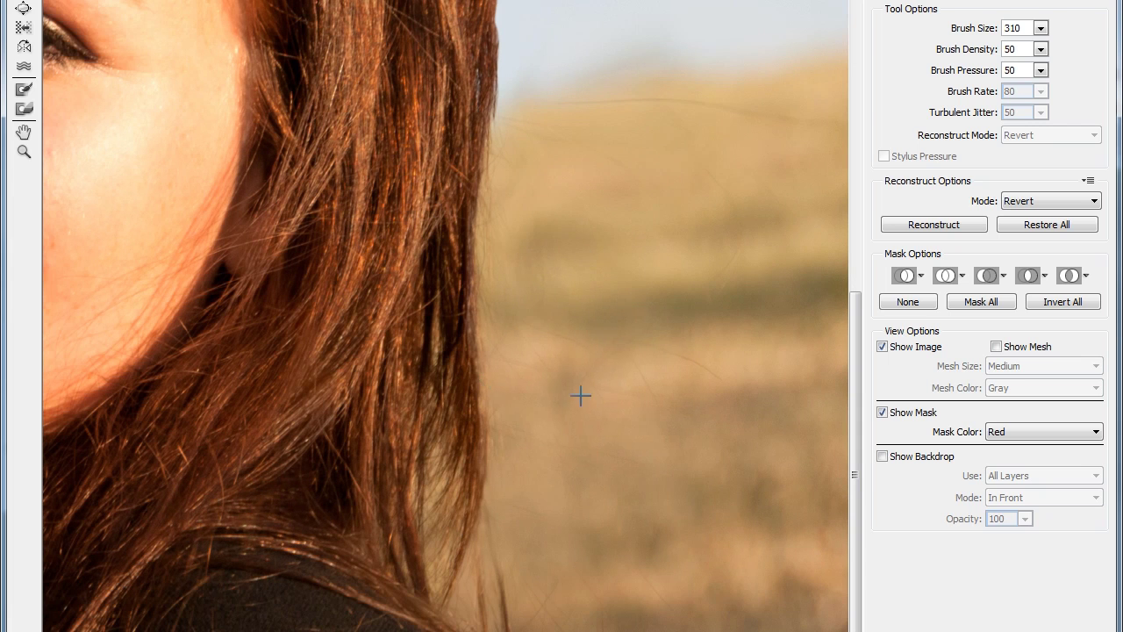
{"action": "left_click_drag", "start_coordinate": [567, 447], "coordinate": [508, 454]}
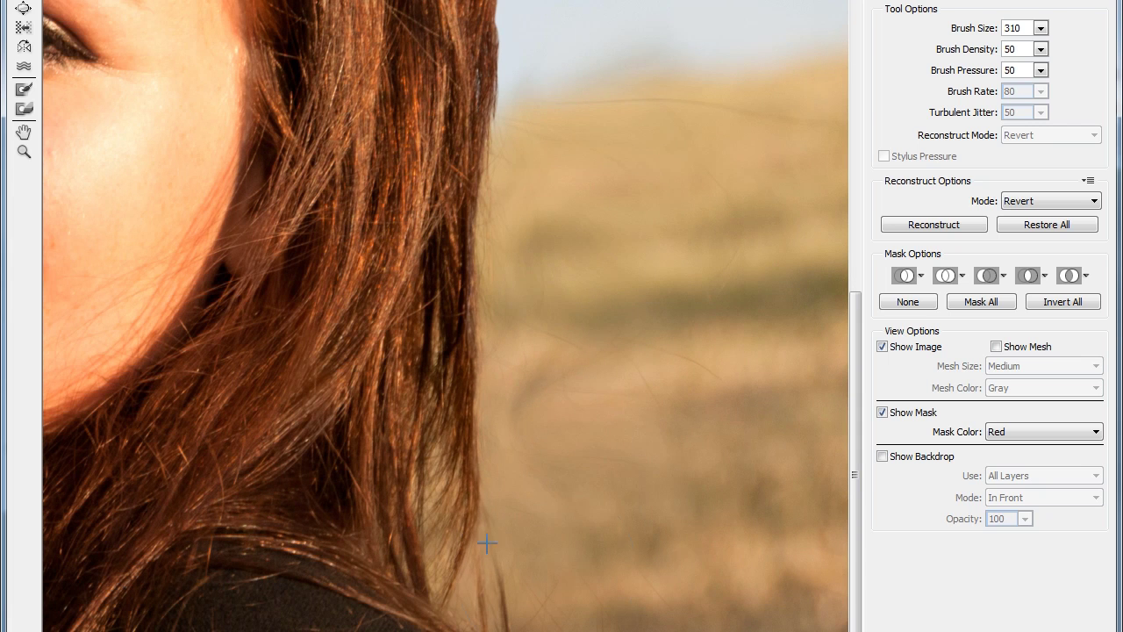
{"action": "scroll", "coordinate": [399, 468], "scroll_direction": "up", "scroll_amount": 10}
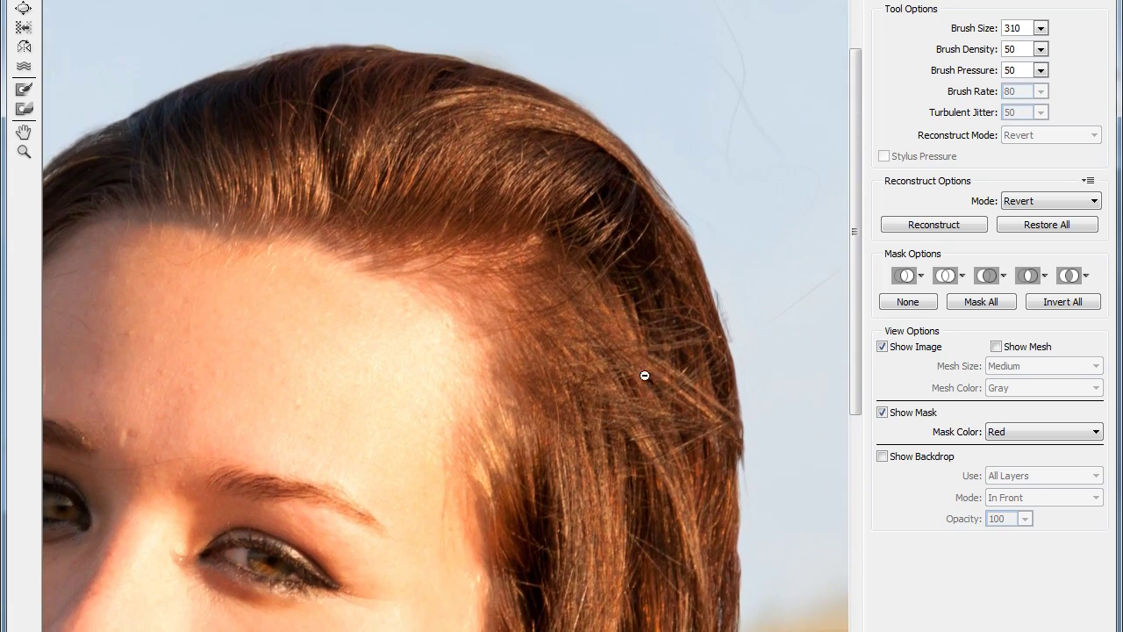
{"action": "key", "text": "z"}
{"action": "left_click", "coordinate": [657, 295], "text": "alt"}
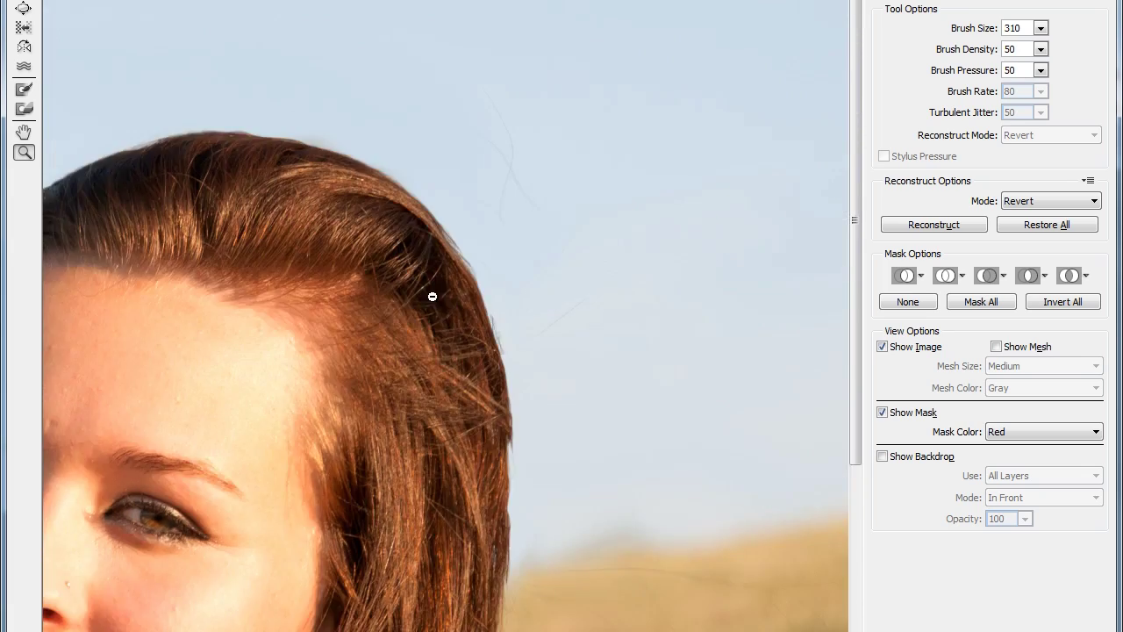
{"action": "left_click", "coordinate": [432, 297], "text": "alt"}
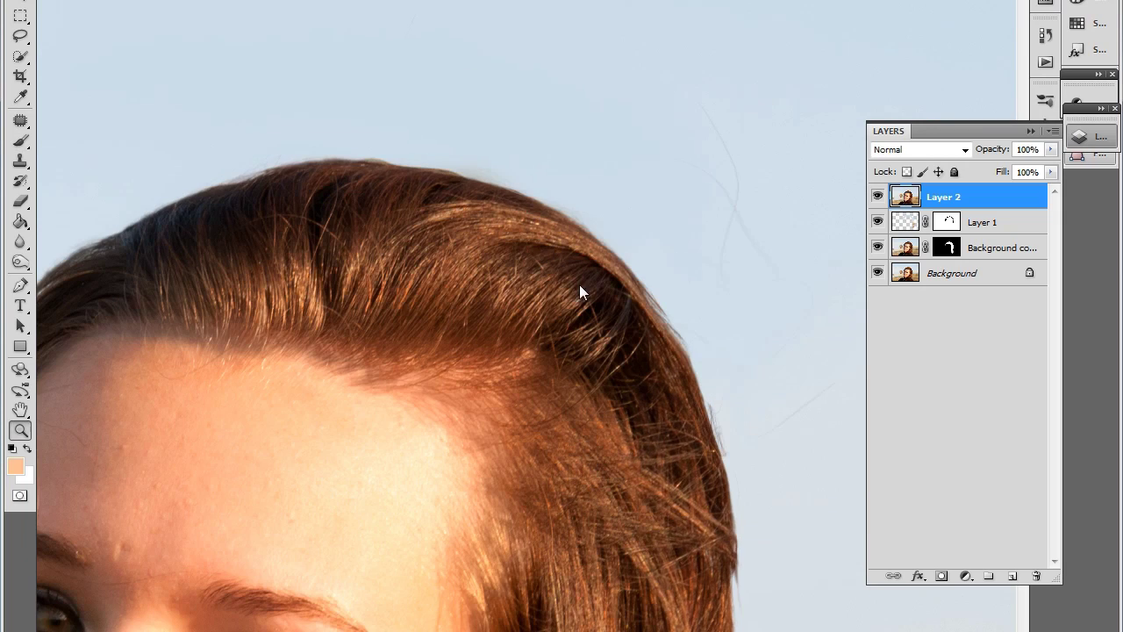
Step: Compare the liquified portrait with the original by hiding and restoring every layer except Background
{"action": "left_click", "coordinate": [593, 298], "text": "alt"}
{"action": "left_click", "coordinate": [593, 297], "text": "alt"}
{"action": "left_click_drag", "start_coordinate": [589, 346], "coordinate": [625, 338]}
{"action": "left_click_drag", "start_coordinate": [497, 248], "coordinate": [602, 301]}
{"action": "key", "text": "b"}
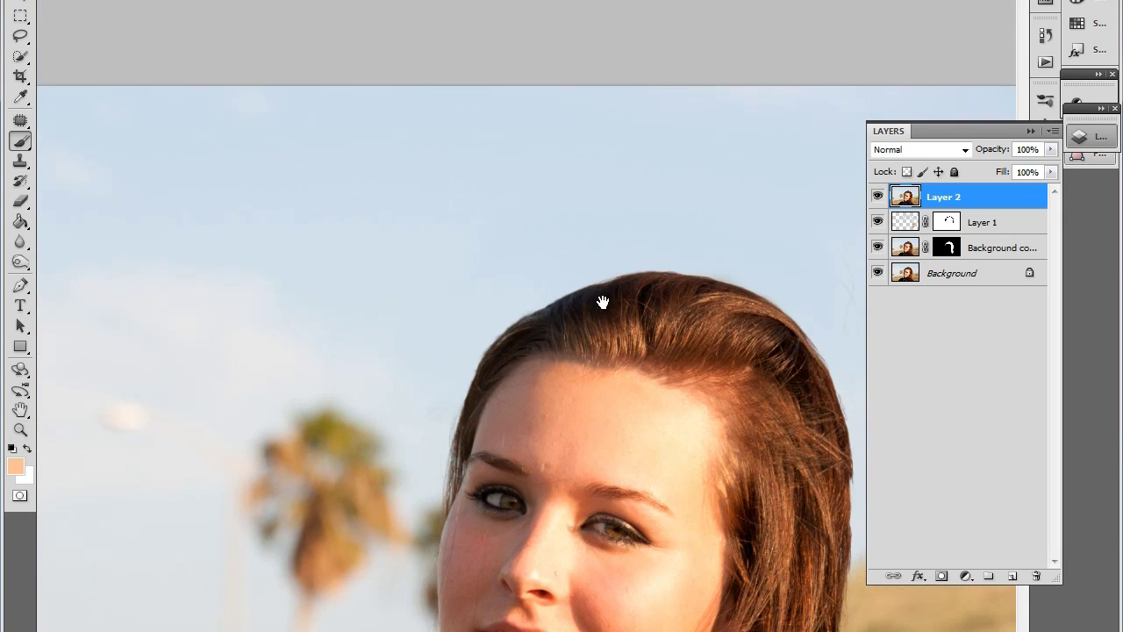
{"action": "left_click_drag", "start_coordinate": [645, 413], "coordinate": [481, 221]}
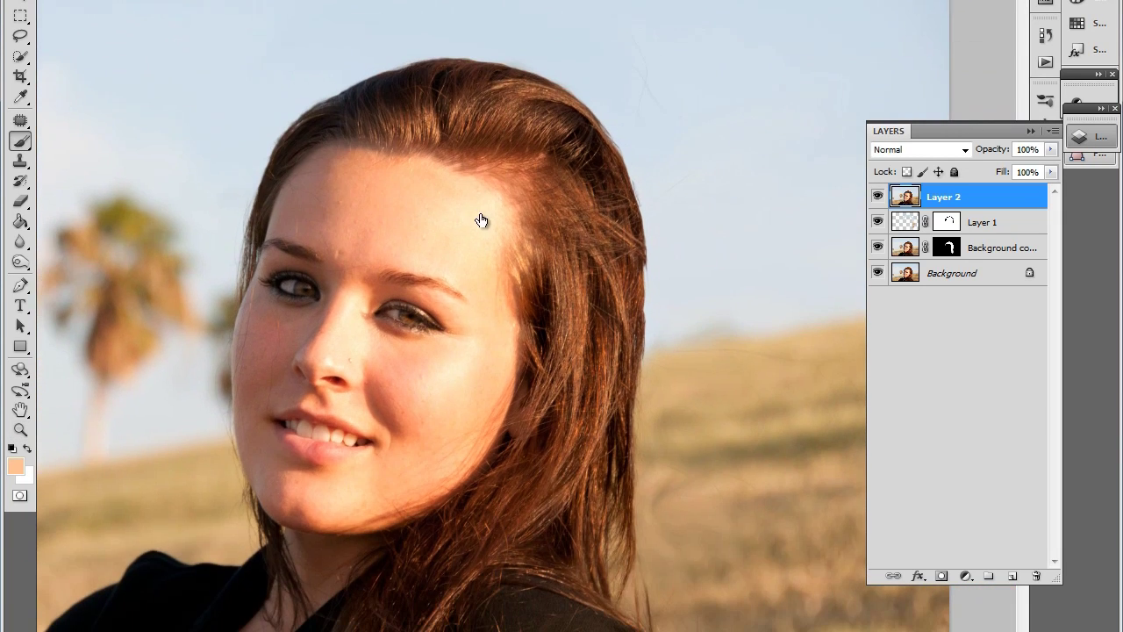
{"action": "left_click", "coordinate": [877, 275], "text": "alt"}
{"action": "left_click", "coordinate": [878, 274], "text": "alt"}
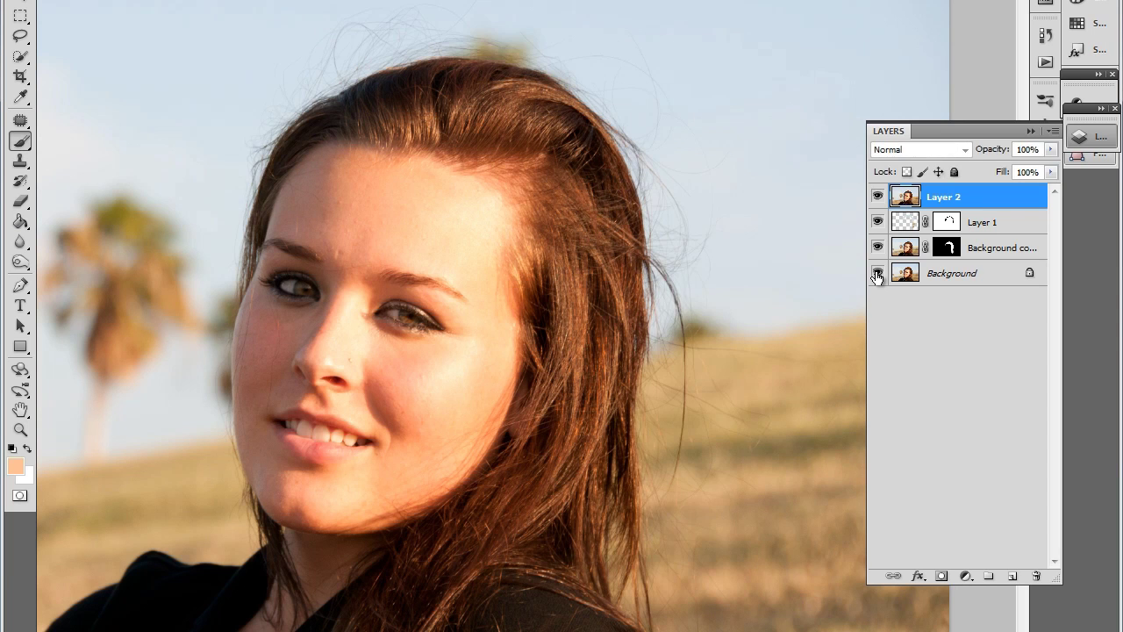